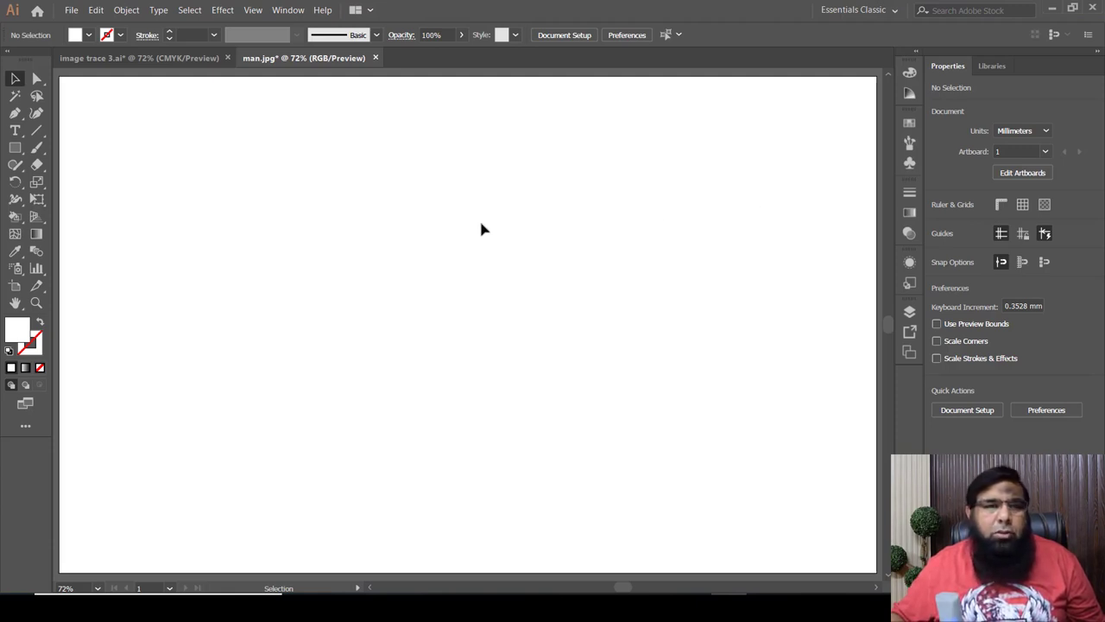
- Place man.jpg from Exercise Files, dragging it out large across the artboard
click(72, 10)
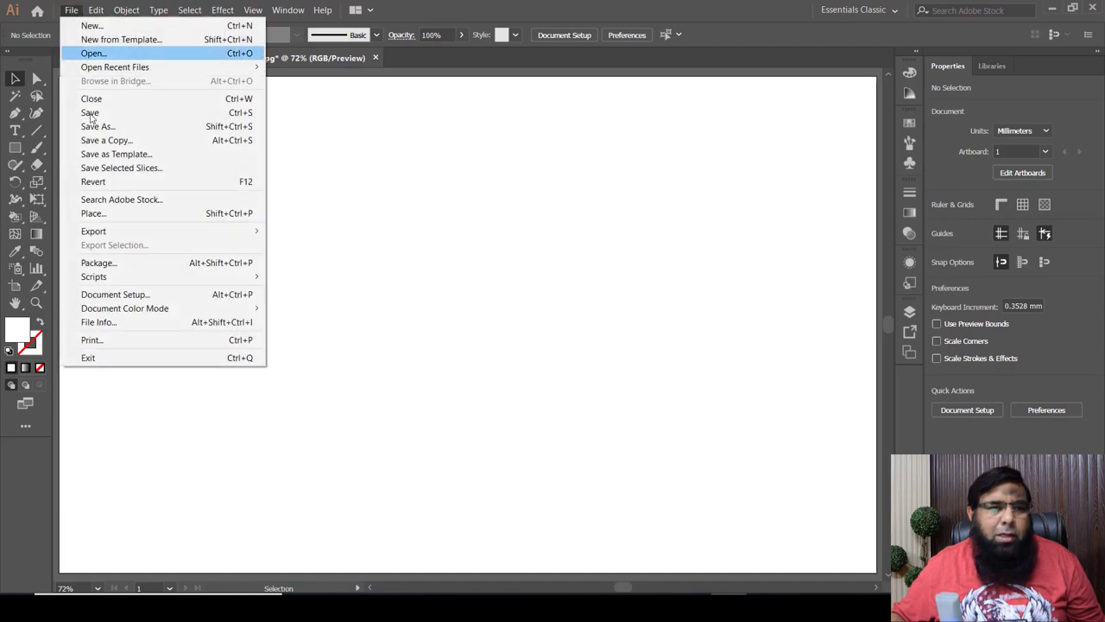
click(92, 213)
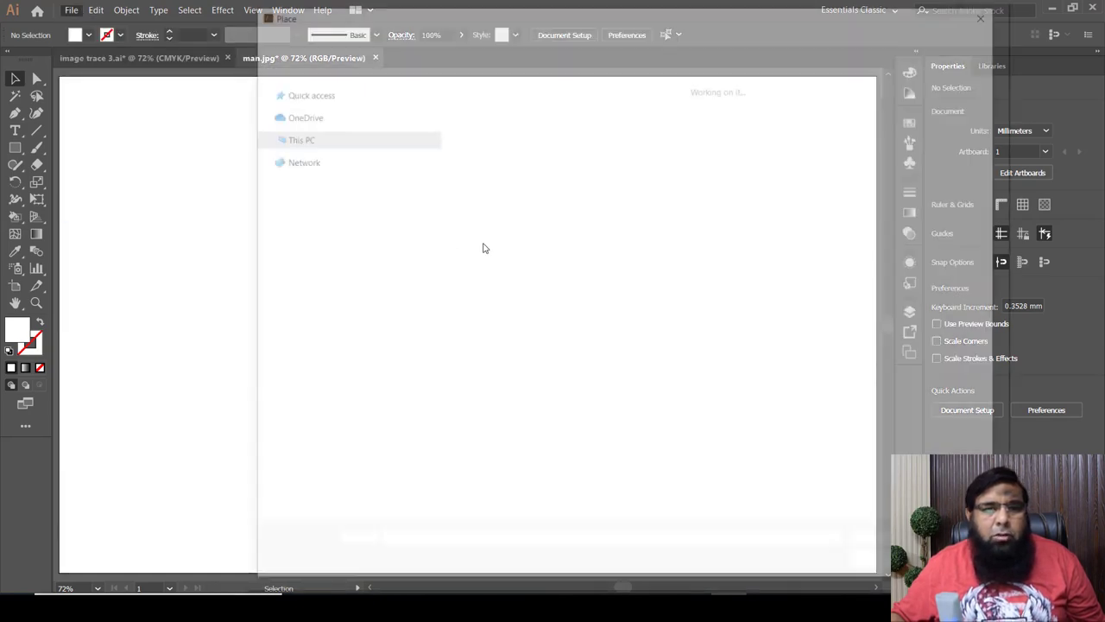
scroll(537, 286, down, 10)
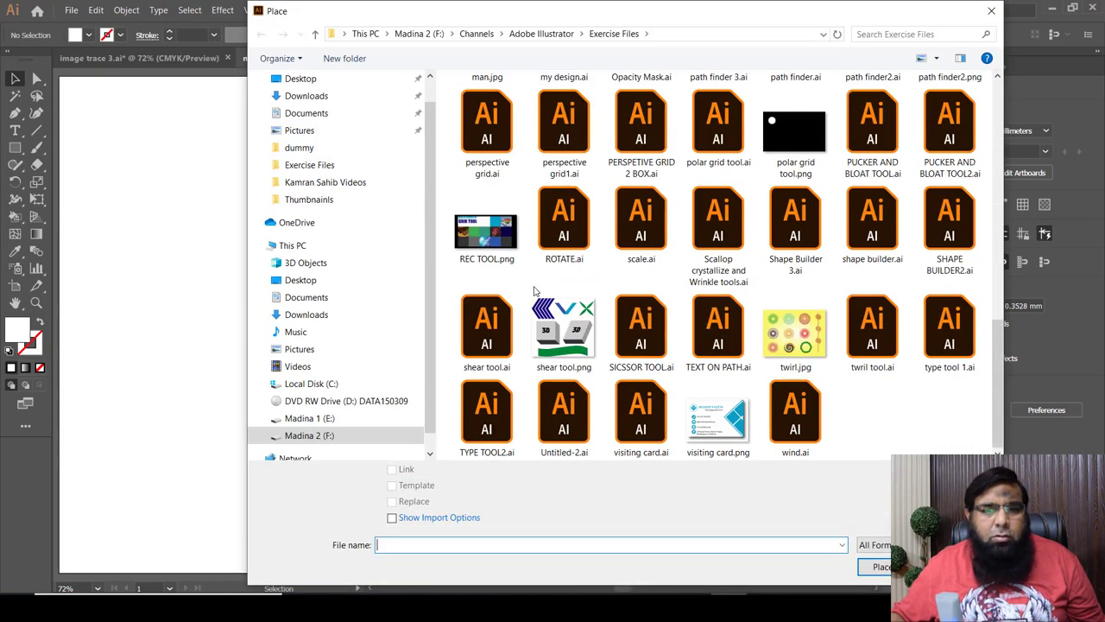
scroll(531, 296, up, 6)
scroll(531, 296, up, 3)
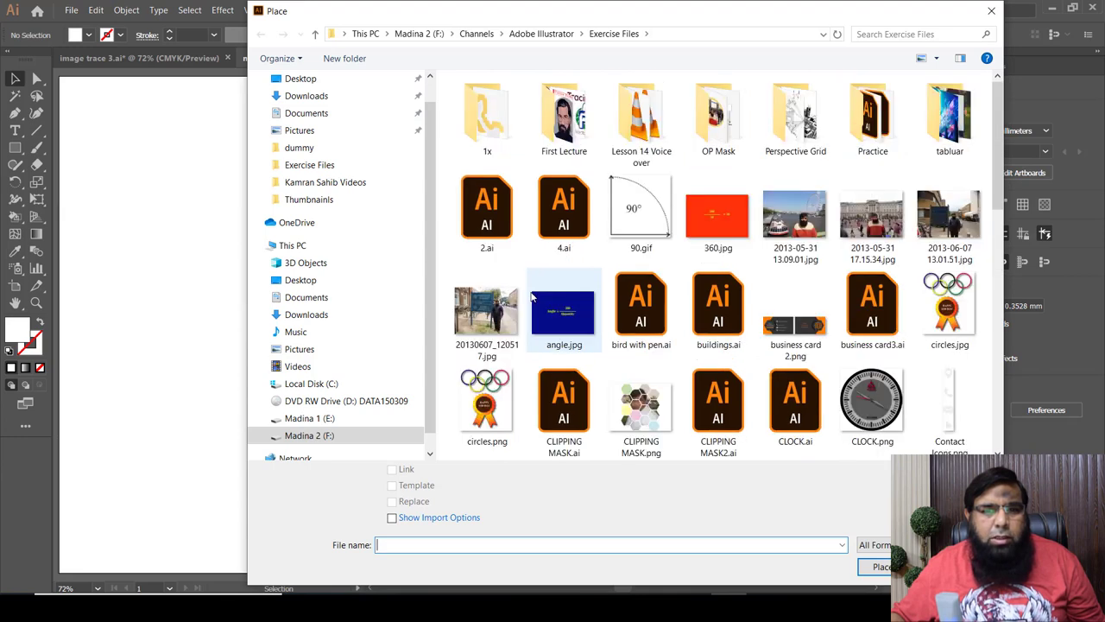
scroll(531, 296, down, 3)
scroll(530, 297, down, 8)
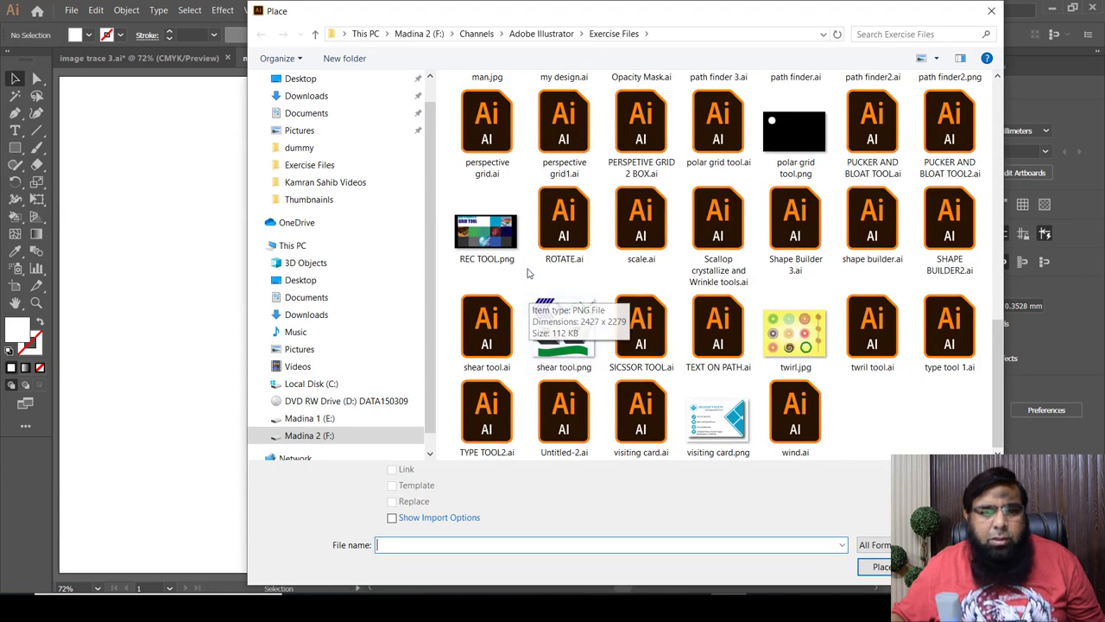
scroll(529, 276, up, 10)
scroll(562, 273, down, 10)
click(486, 114)
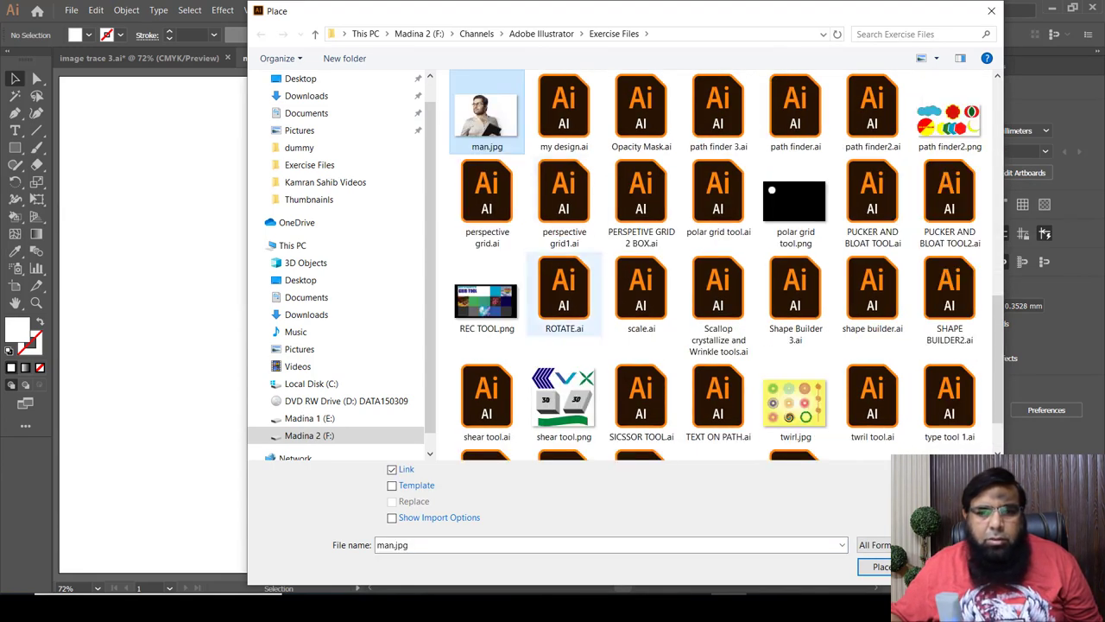
click(874, 567)
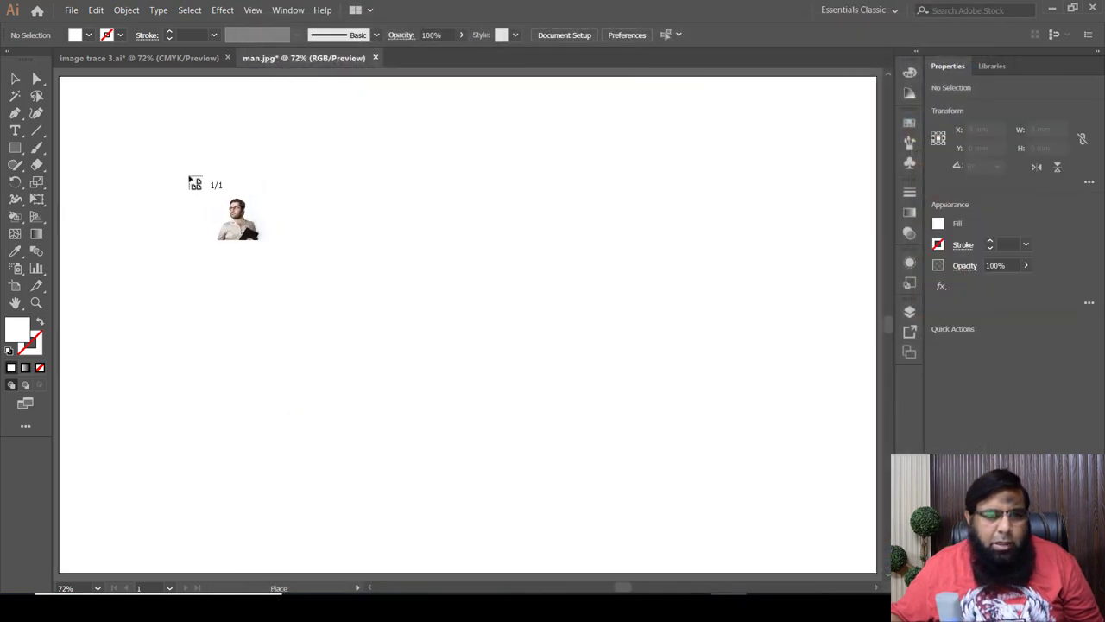
mouse_move(154, 141)
mouse_down()
mouse_move(559, 555)
mouse_move(554, 536)
mouse_up()
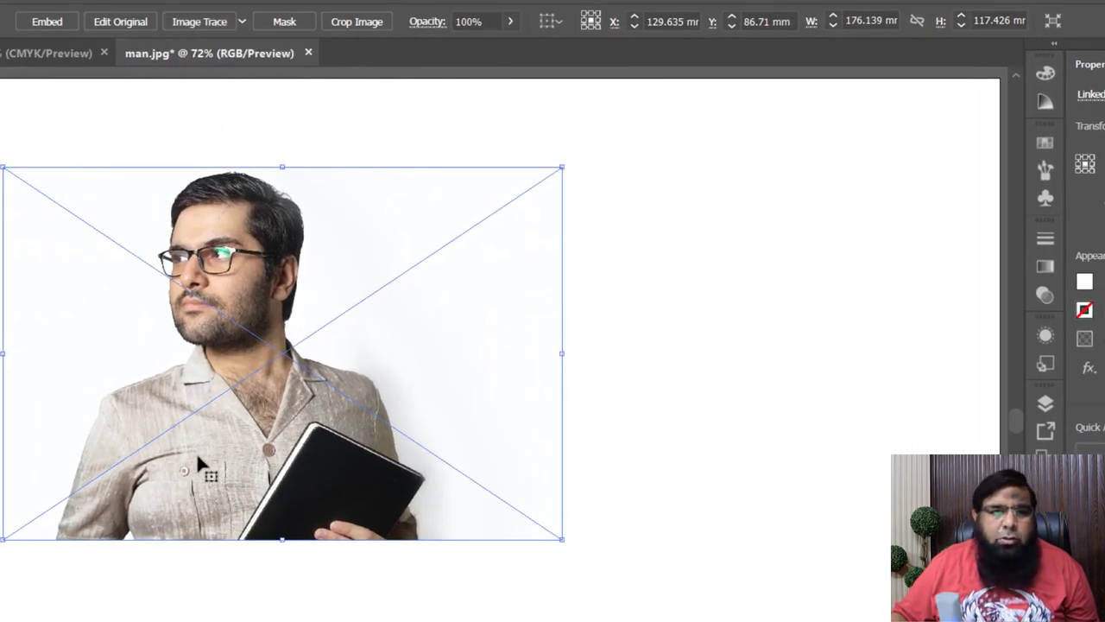
click(199, 22)
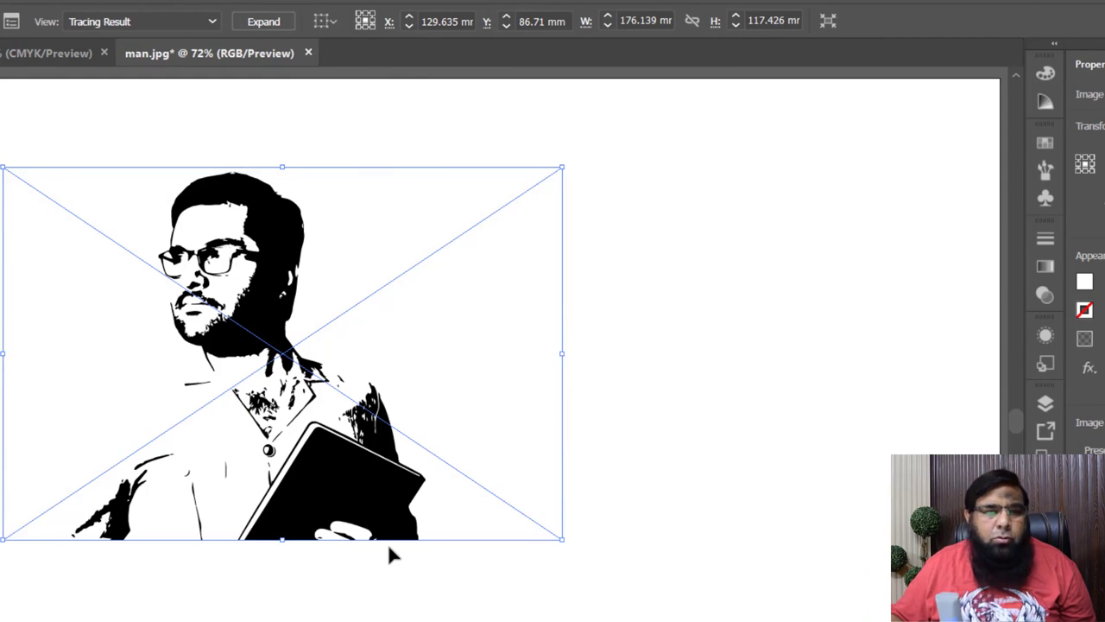
key(ctrl+z)
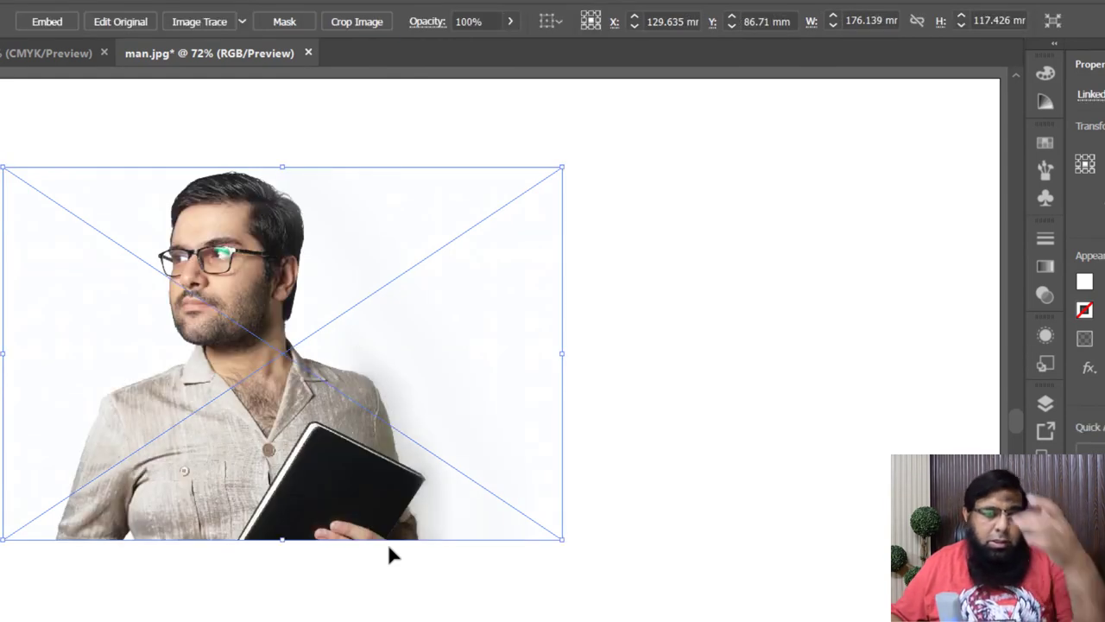
click(242, 23)
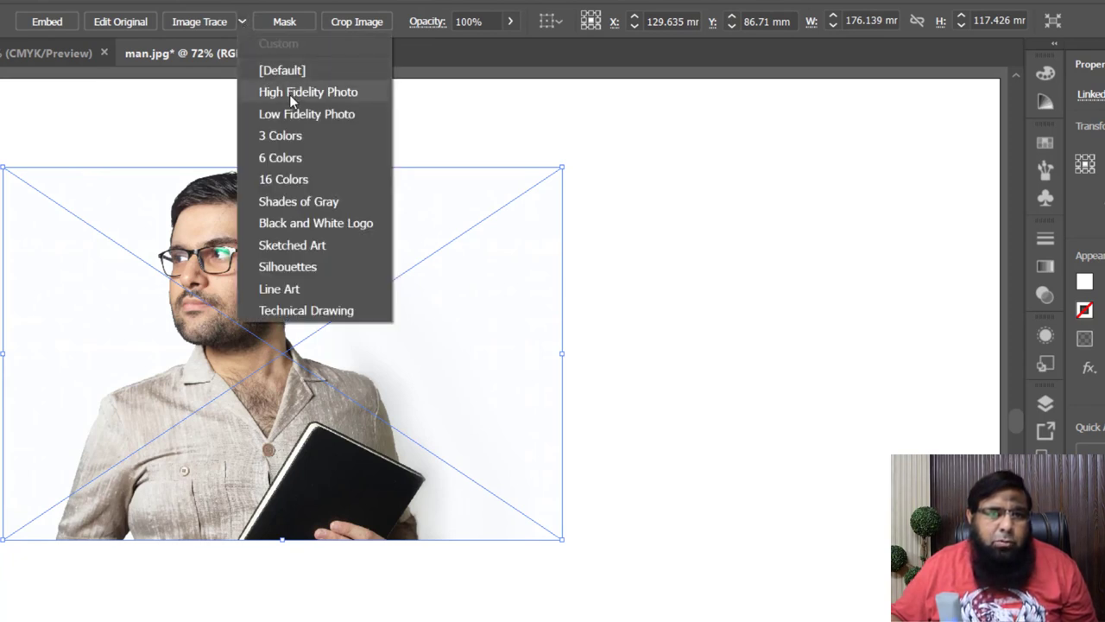
click(287, 139)
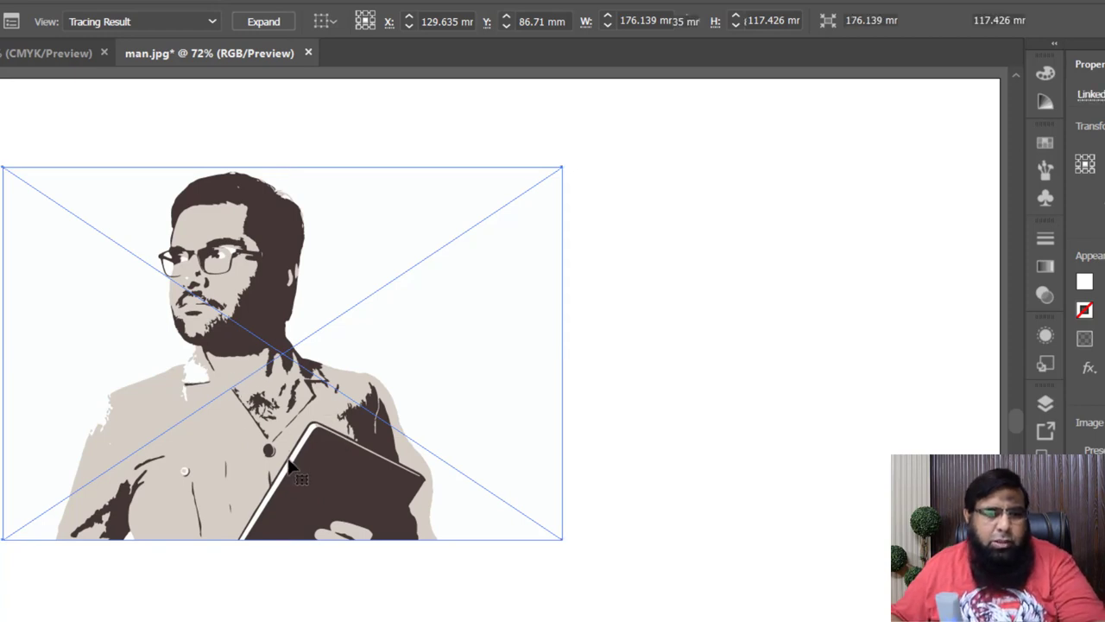
key(ctrl+z)
click(243, 22)
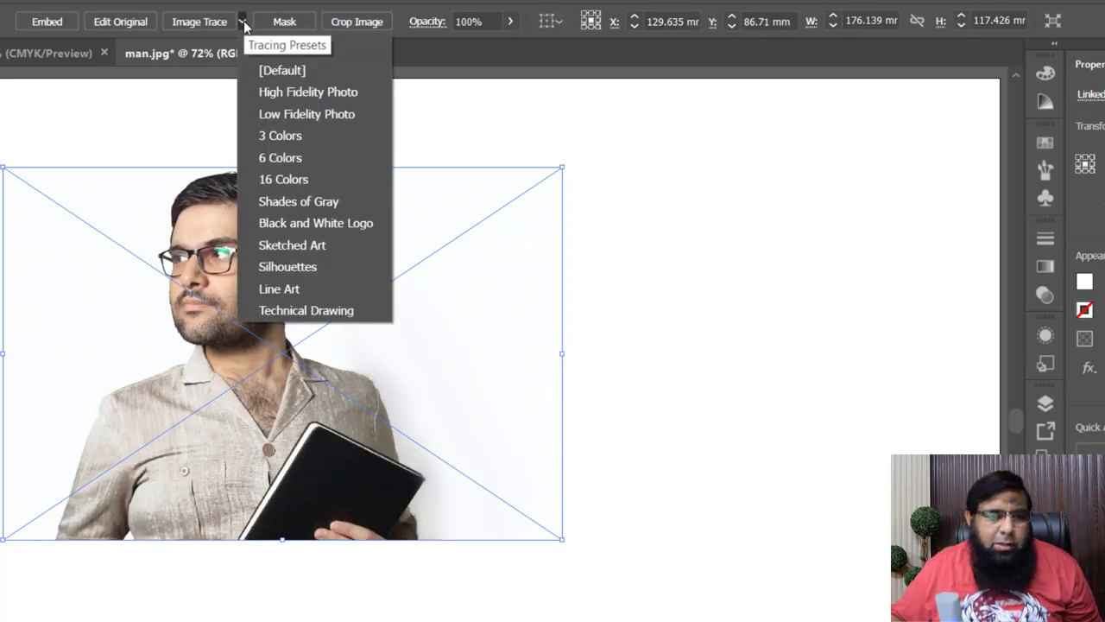
click(266, 167)
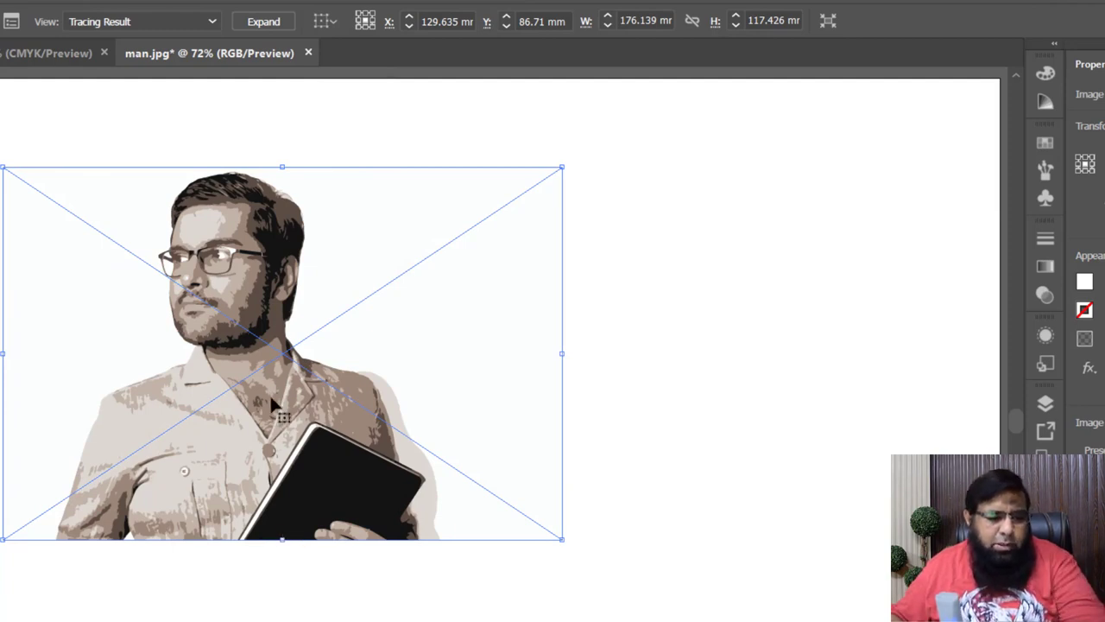
key(ctrl+z)
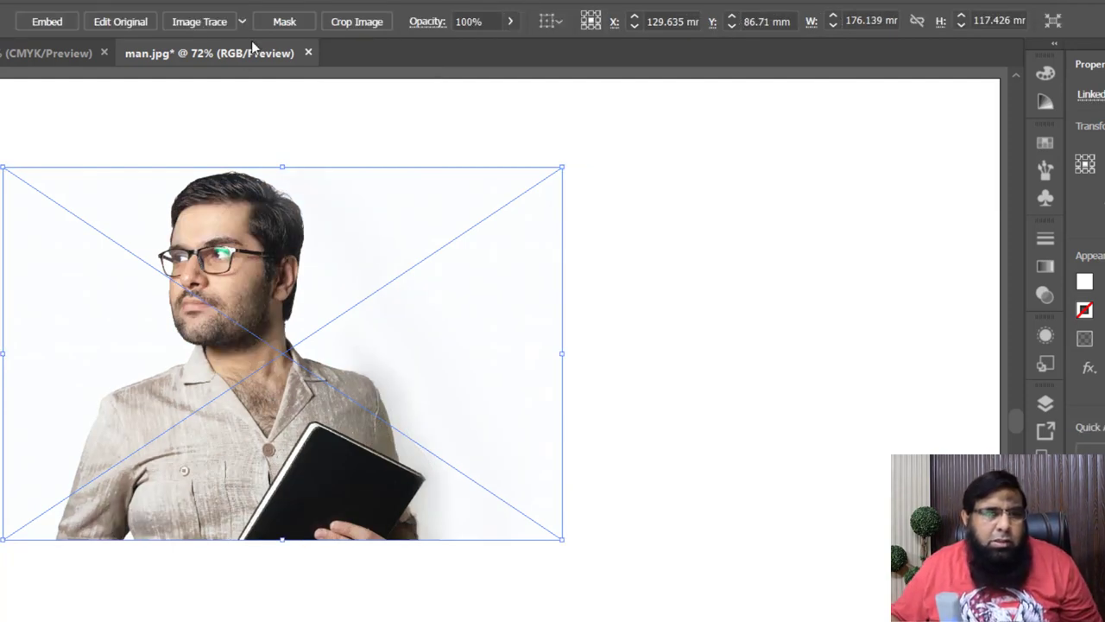
click(244, 21)
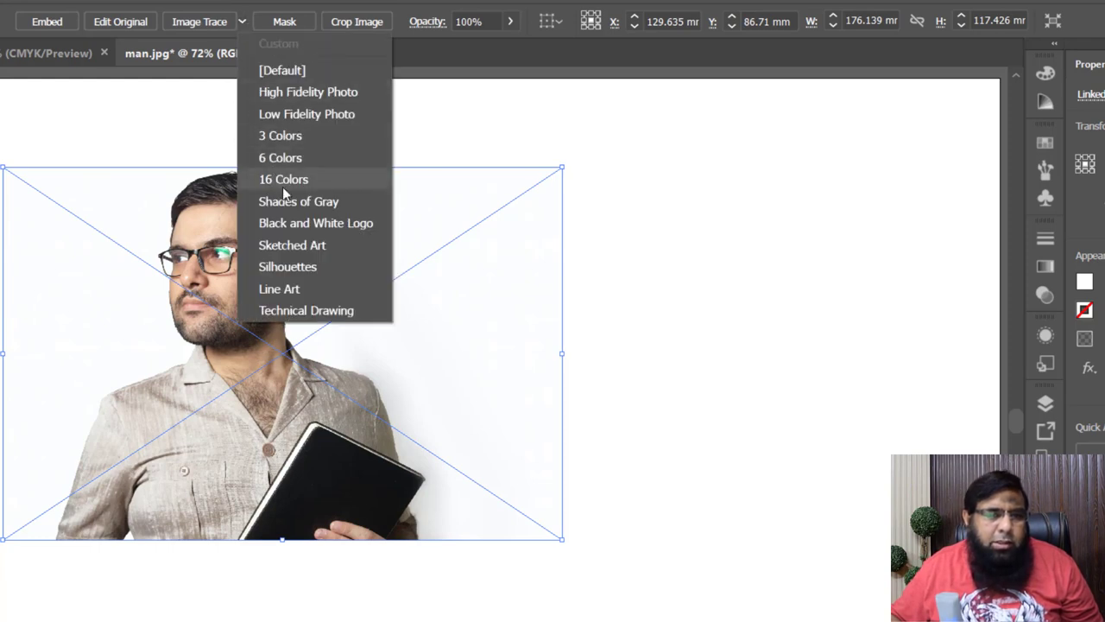
click(358, 226)
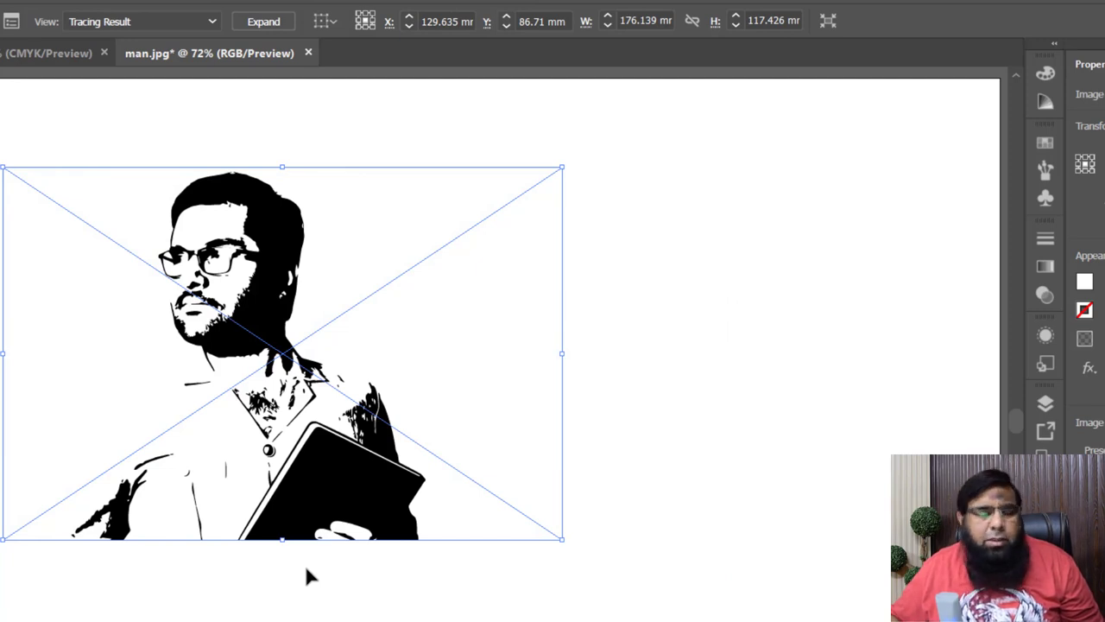
key(ctrl+z)
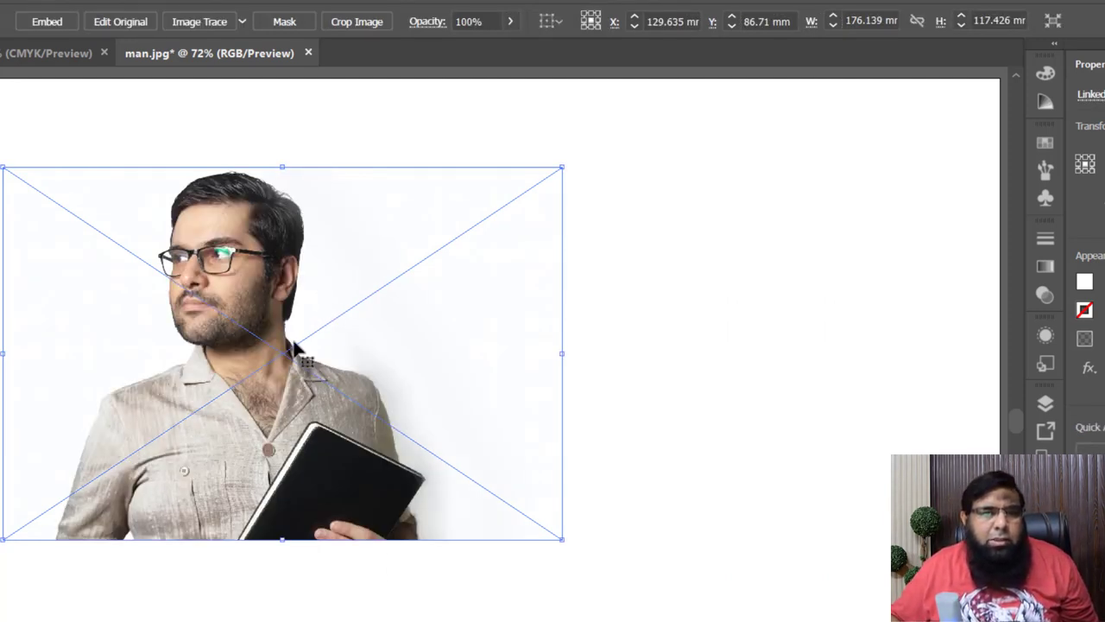
- Show the Image Trace panel beside the photo with live Preview turned on
click(209, 1)
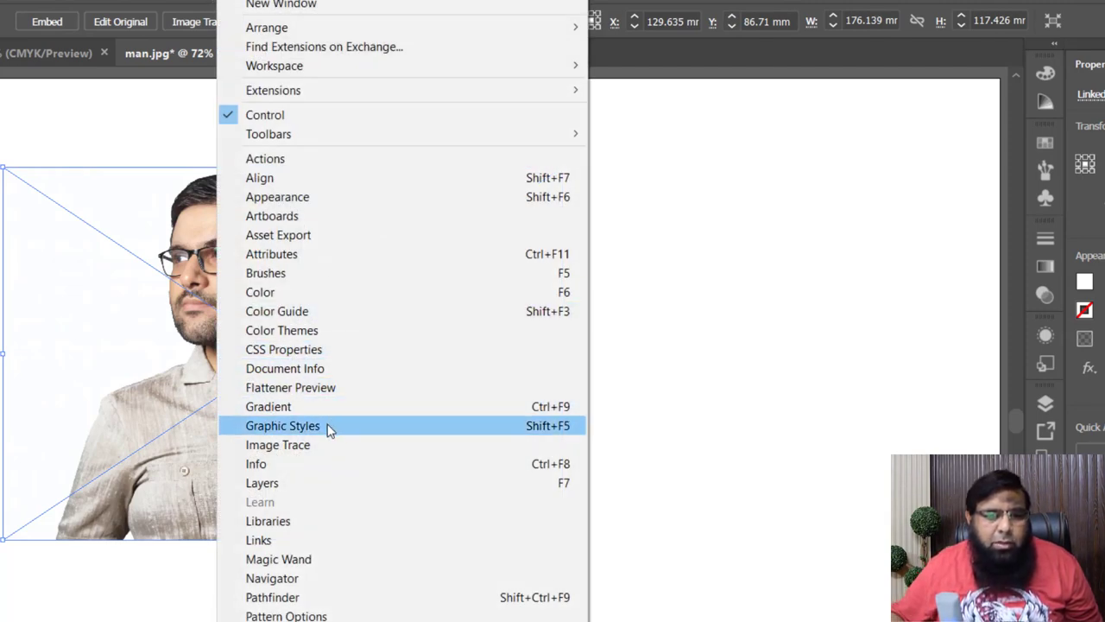
click(312, 444)
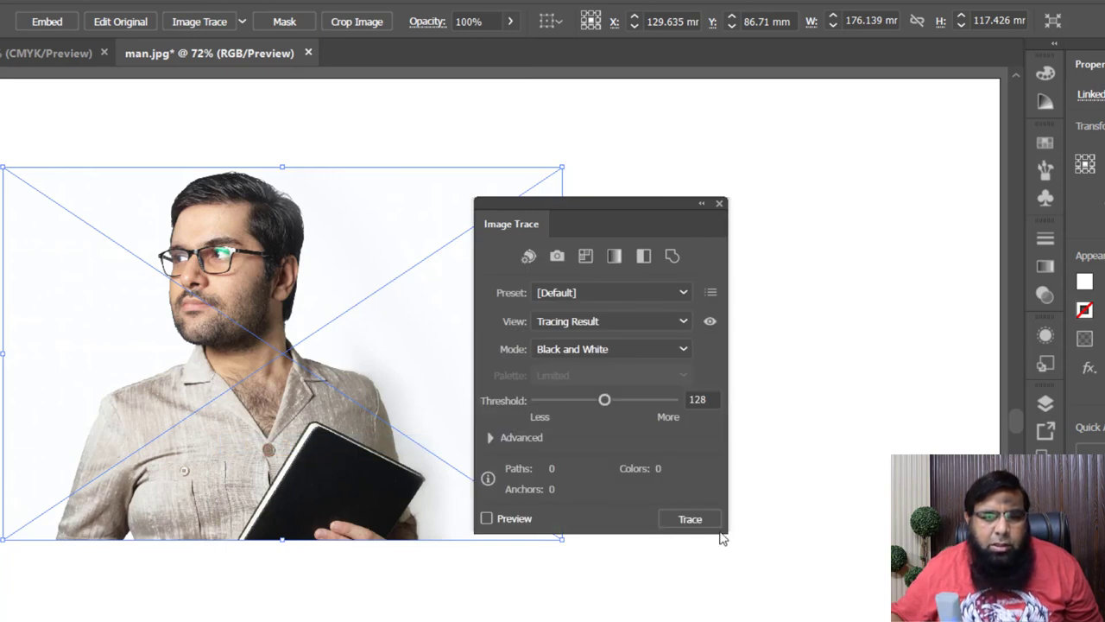
drag(607, 205, 693, 177)
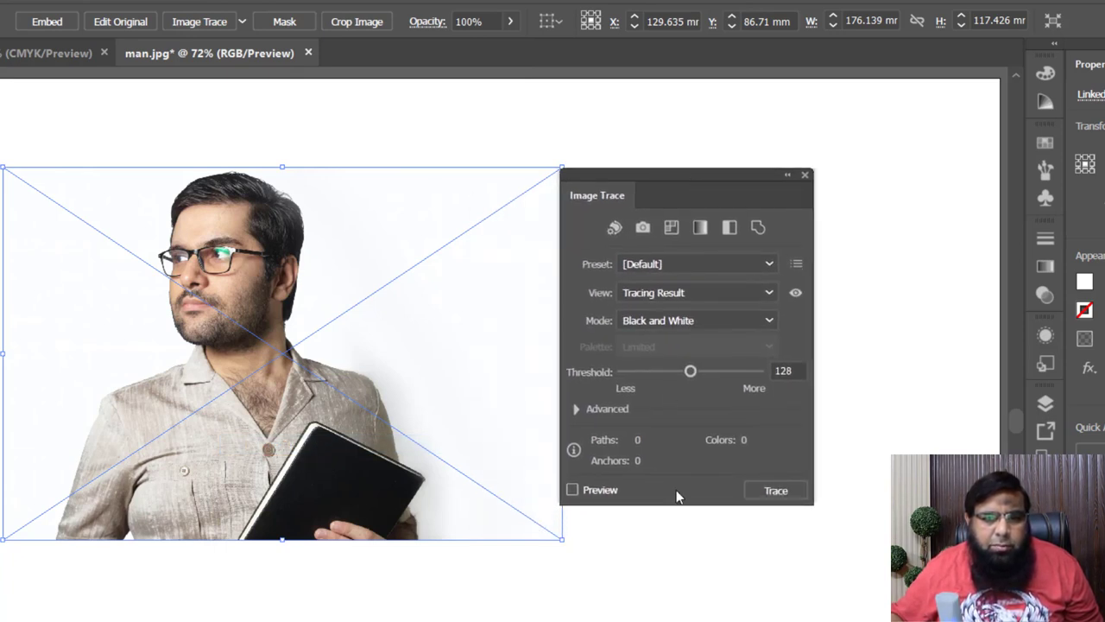
click(572, 491)
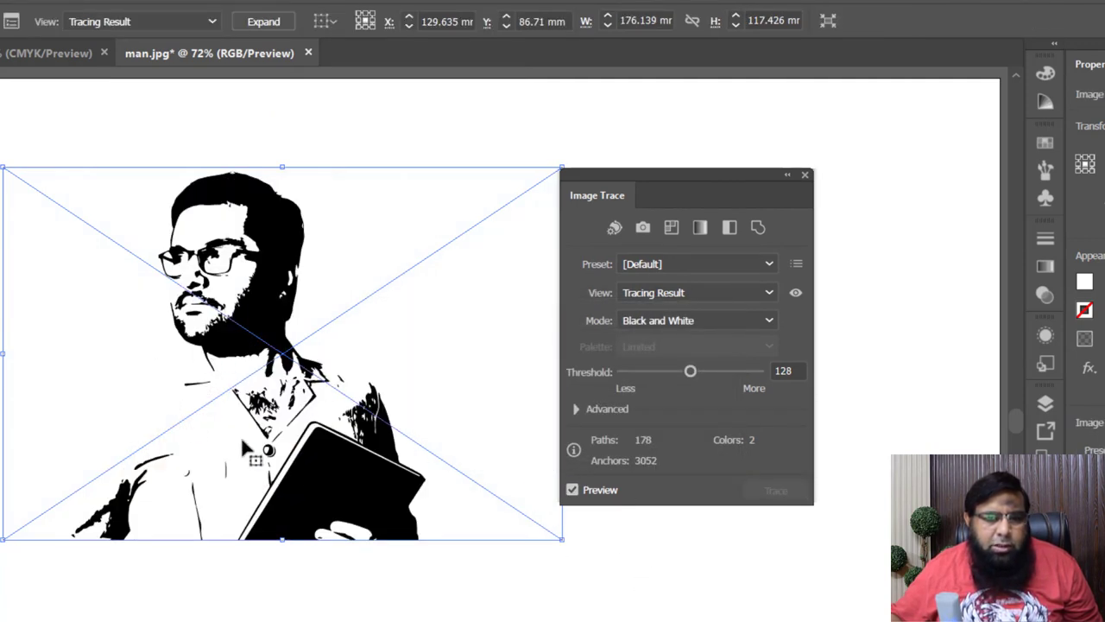
click(676, 321)
- Trace the photo in Color mode with the Colors slider lowered from 30 to 9
click(654, 344)
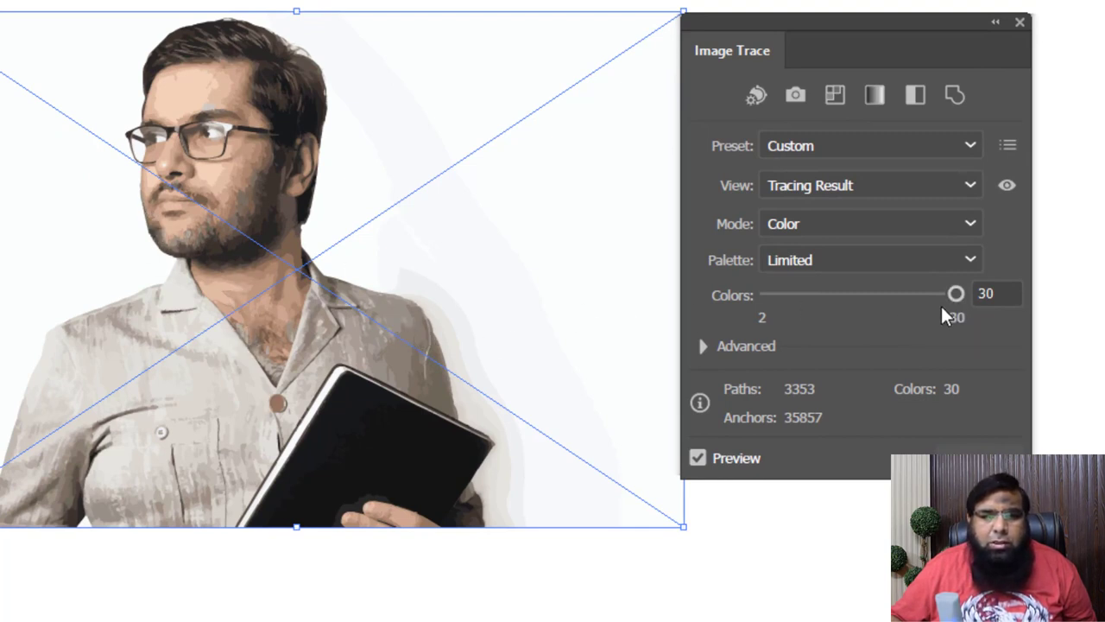
drag(951, 294, 814, 302)
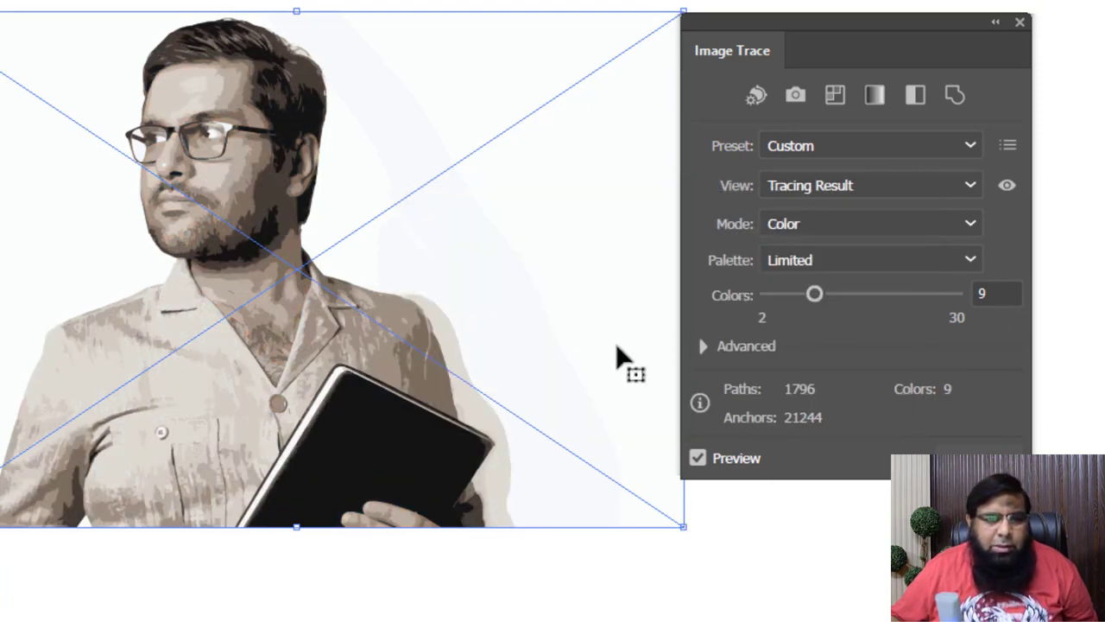
click(867, 225)
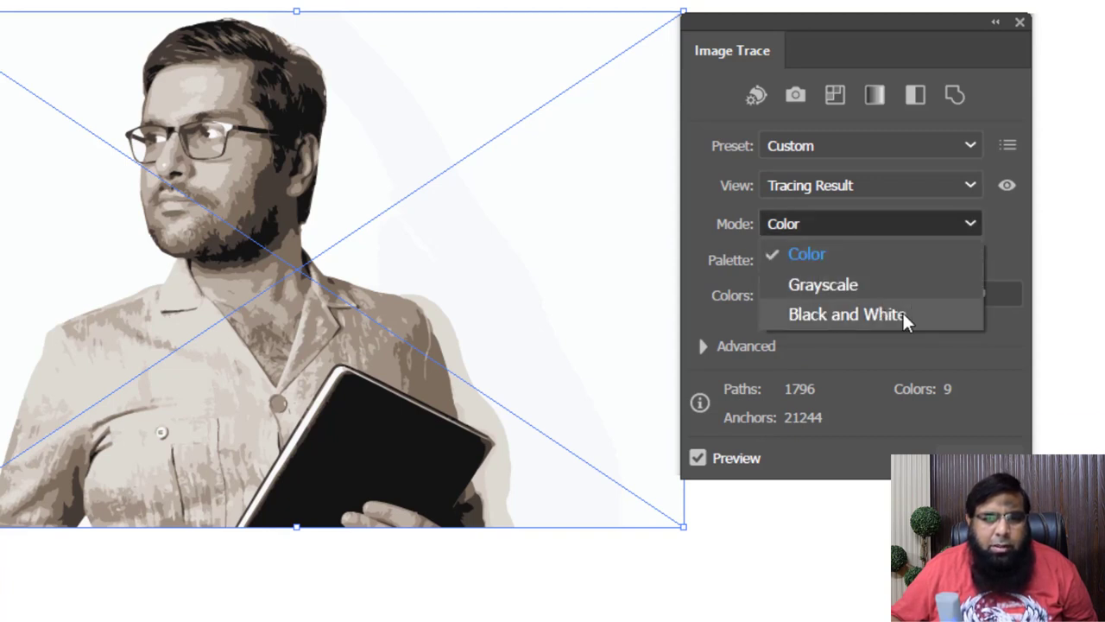
- Set the trace mode to Grayscale and bring the Advanced options into view
click(859, 287)
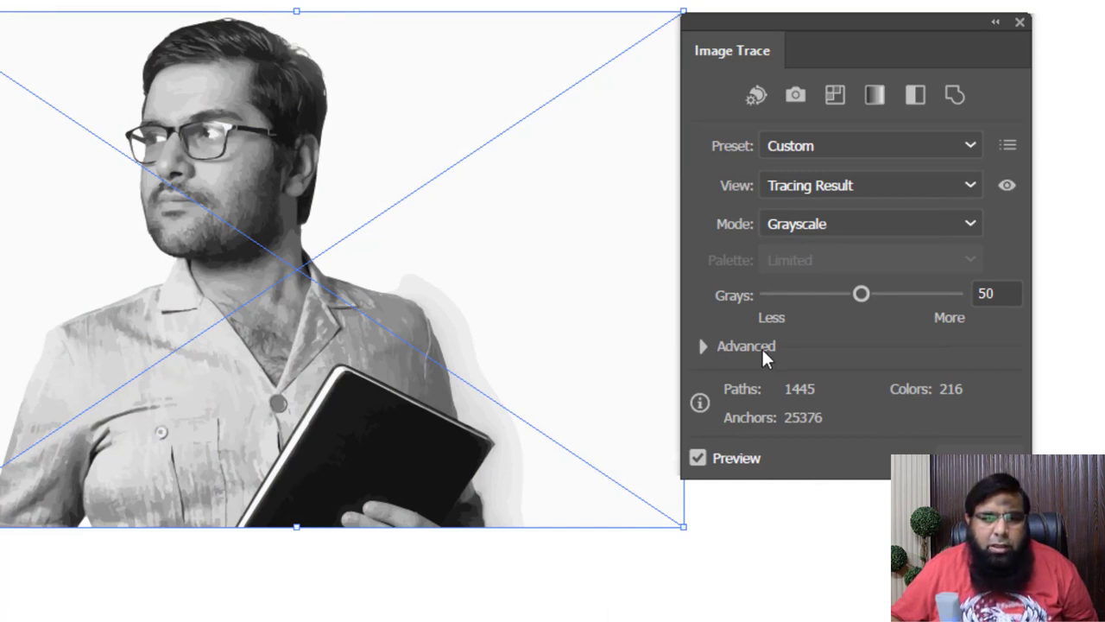
click(703, 347)
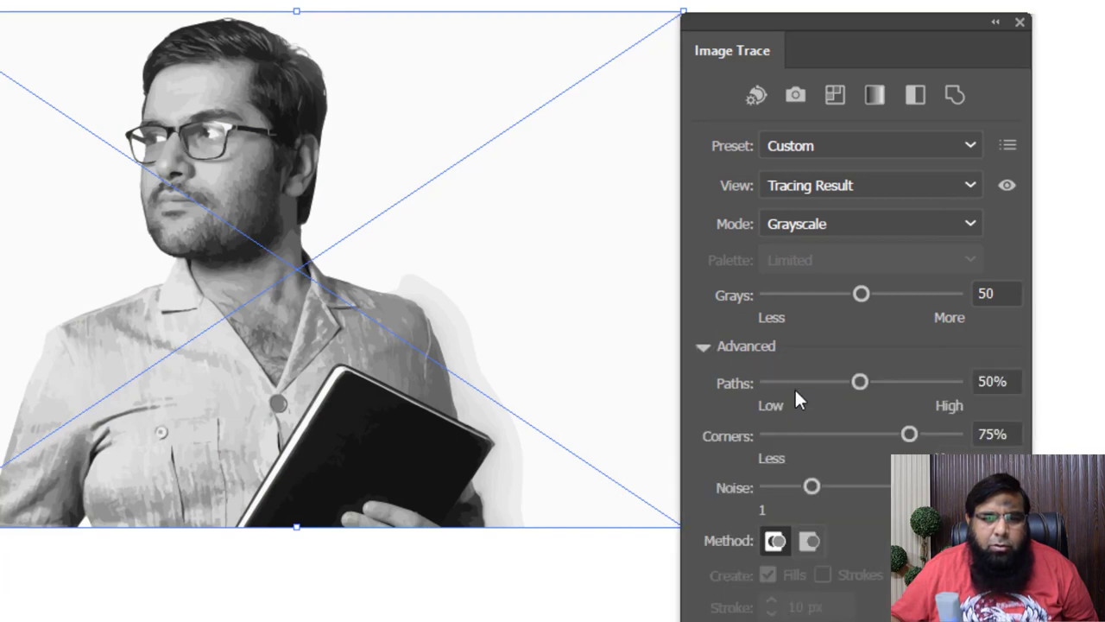
drag(825, 24, 825, 0)
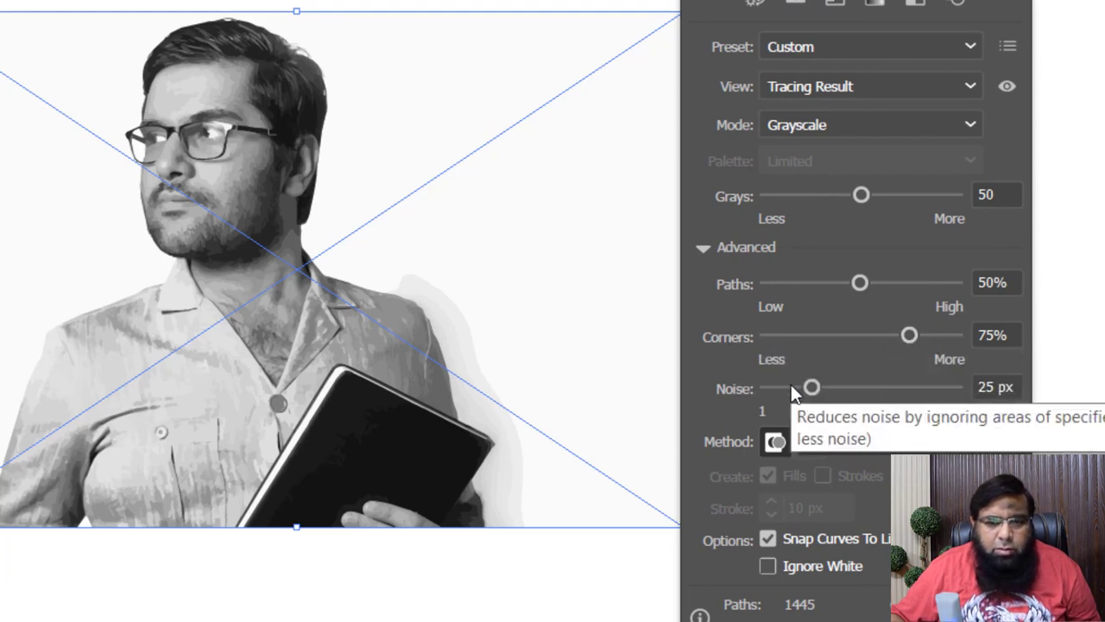
- Switch the trace to Black and White and settle the Threshold at 114
click(894, 124)
click(838, 217)
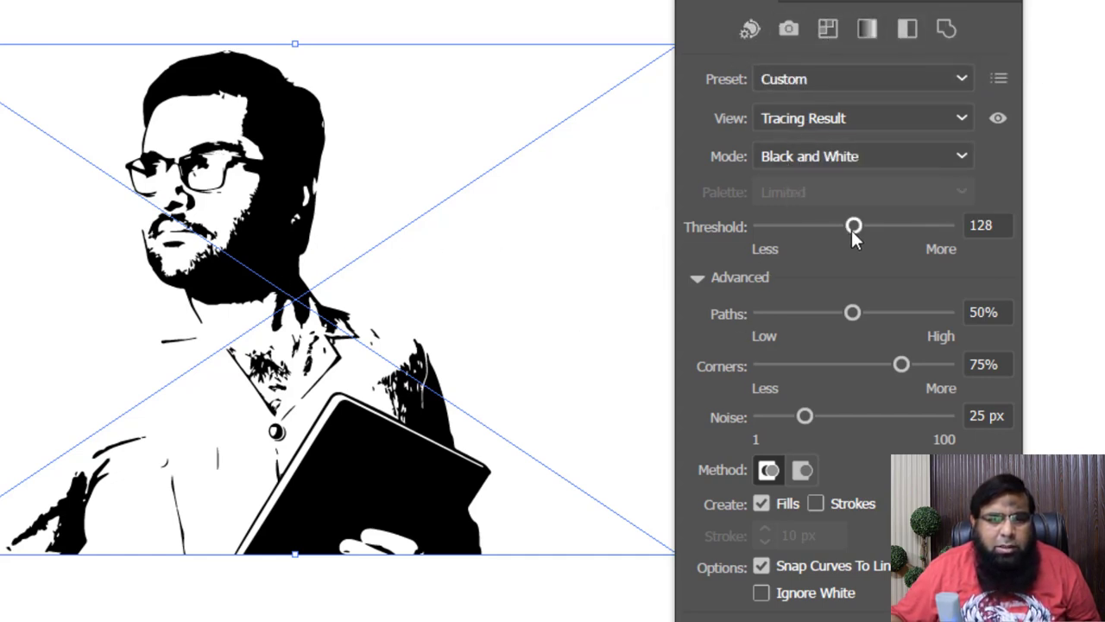
drag(852, 230, 762, 232)
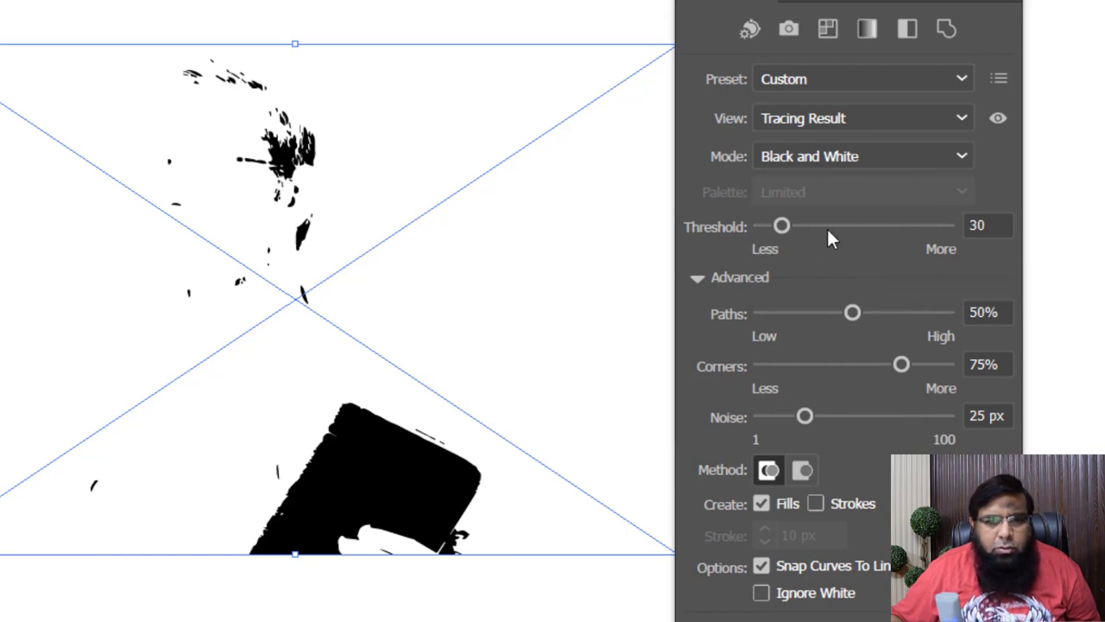
click(837, 226)
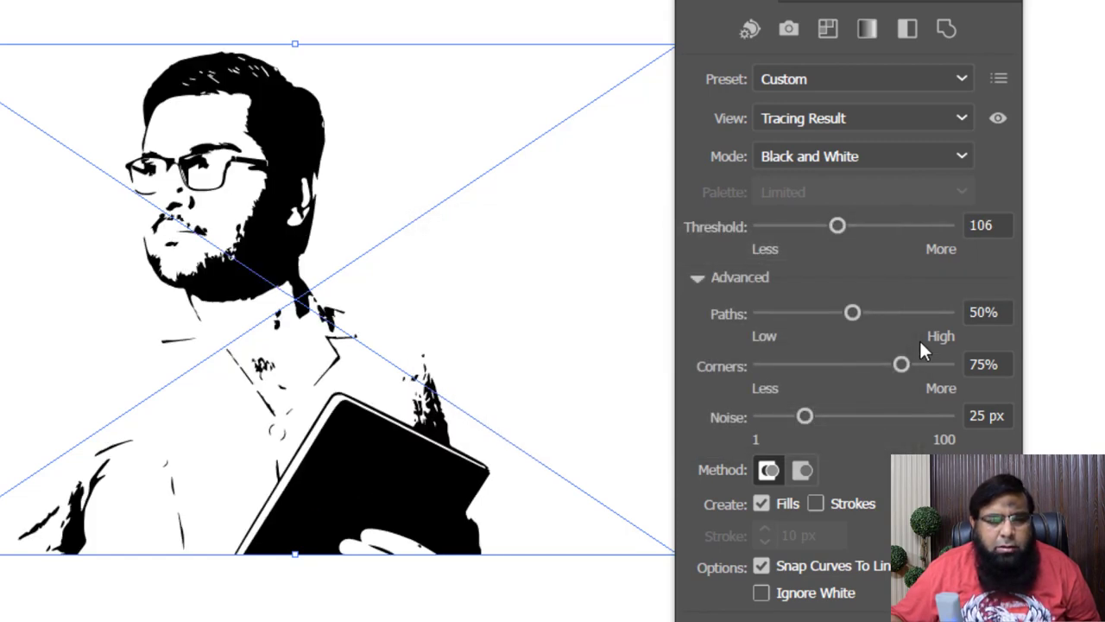
click(866, 225)
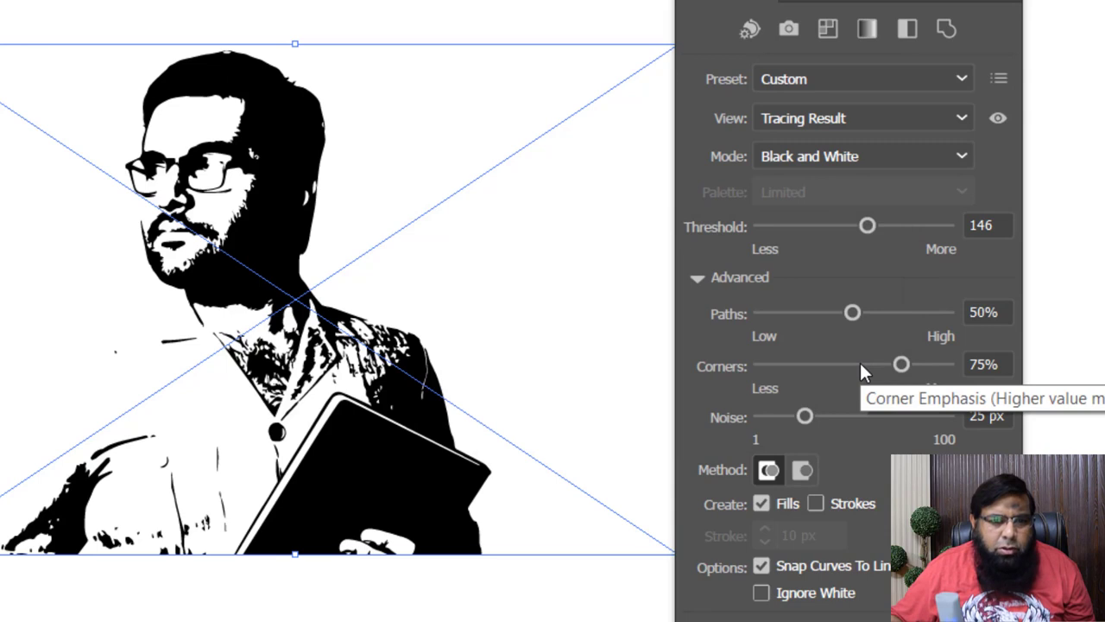
click(844, 226)
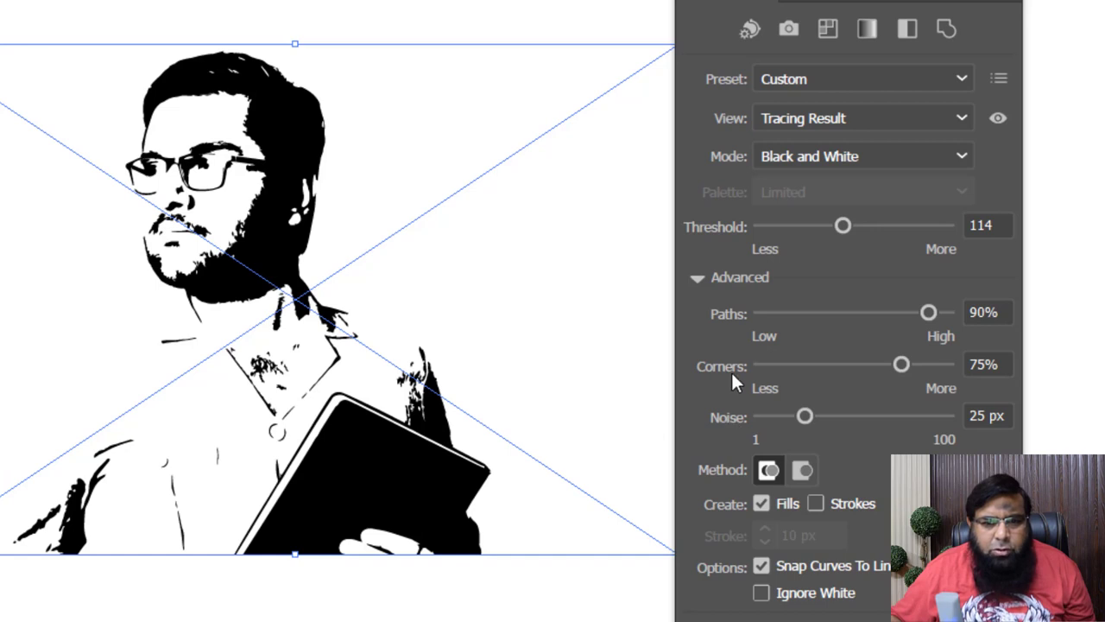
- Adjust the trace sliders to Corners 93% and Noise 11 px
drag(901, 366, 825, 369)
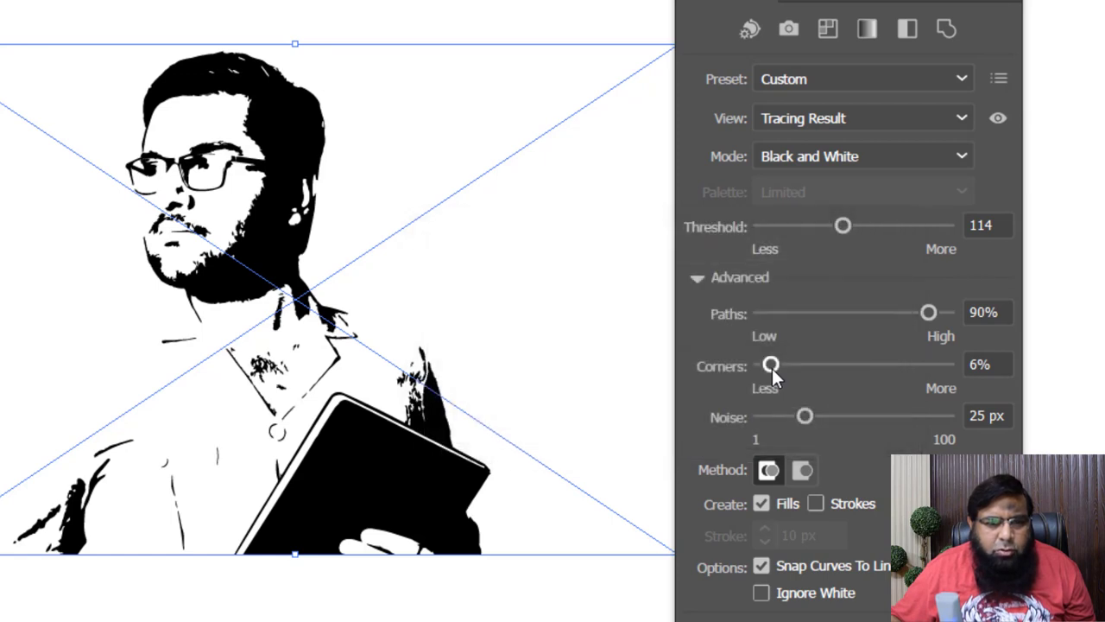
drag(771, 368, 897, 369)
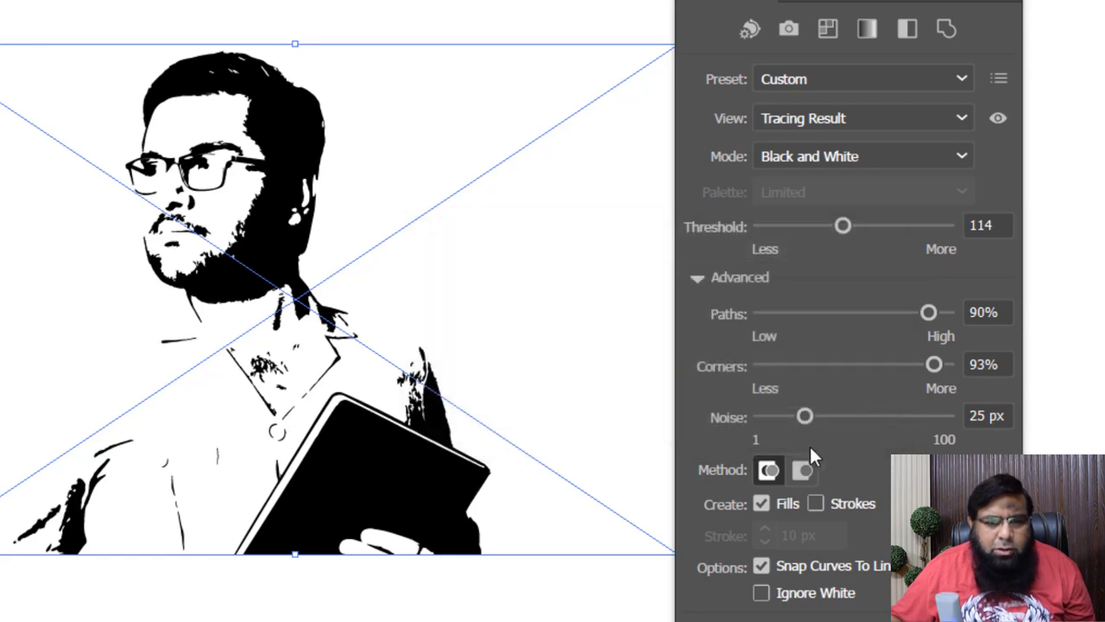
drag(804, 417, 934, 417)
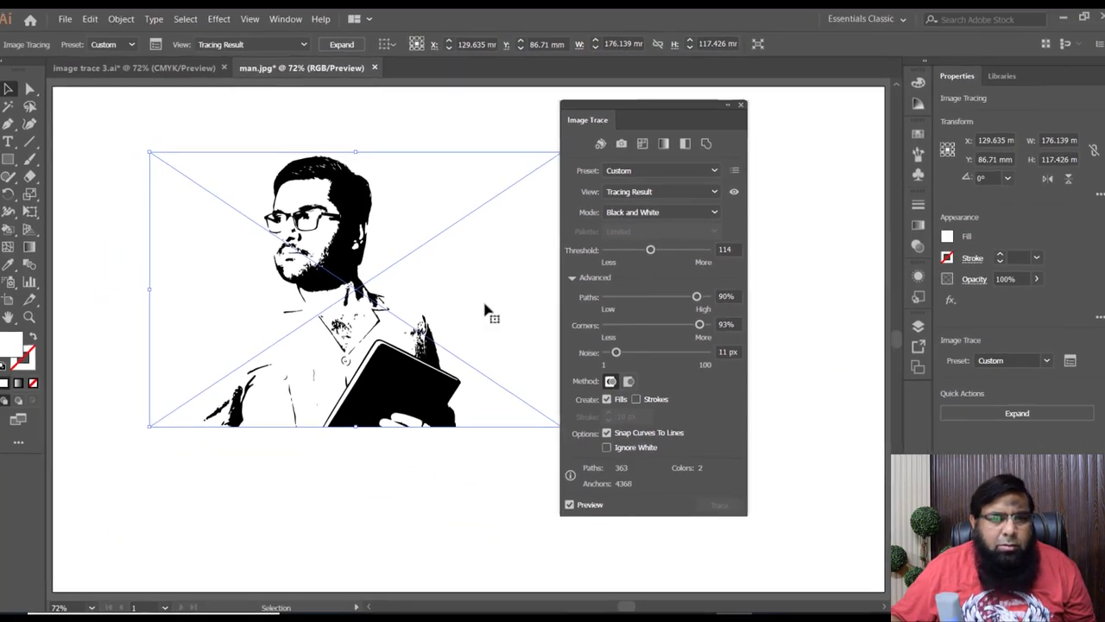
- Expand the black-and-white trace, close the Image Trace panel and deselect
click(343, 48)
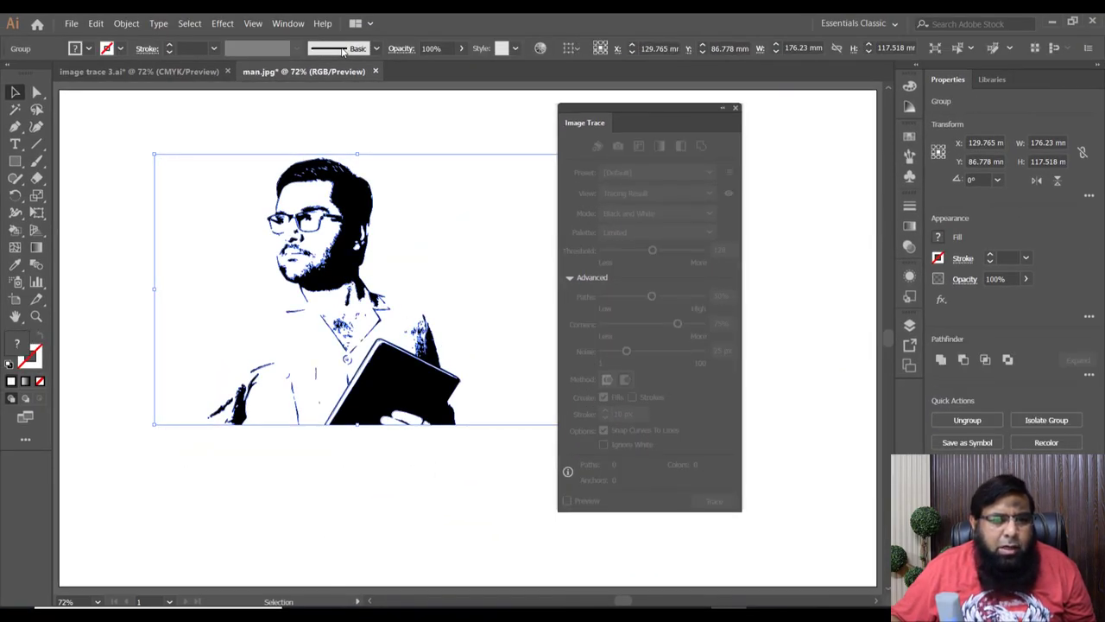
click(736, 109)
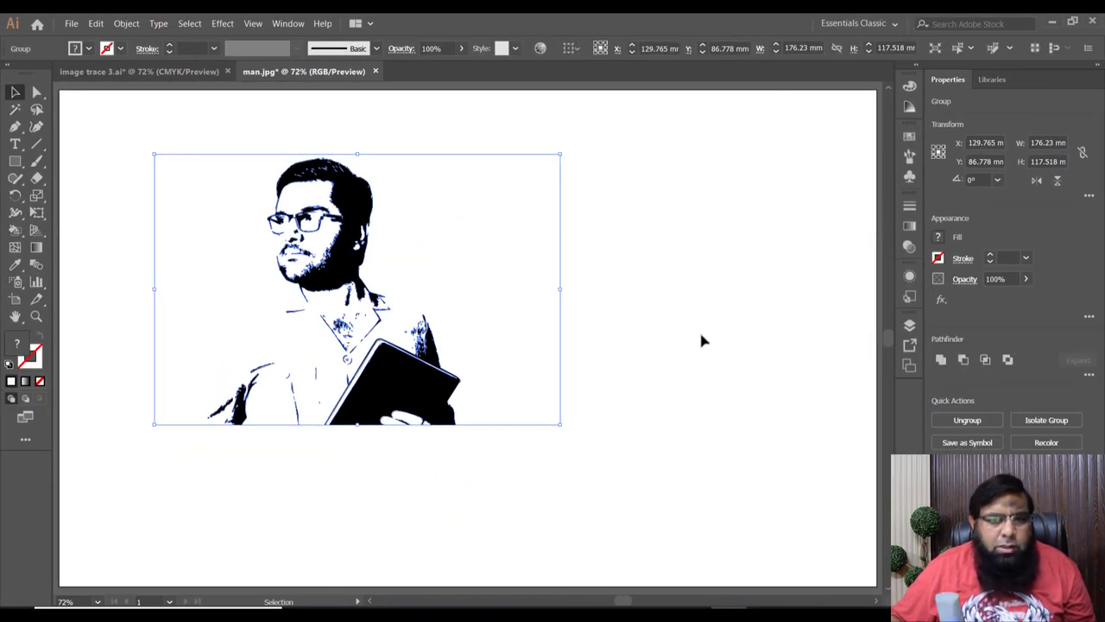
click(602, 365)
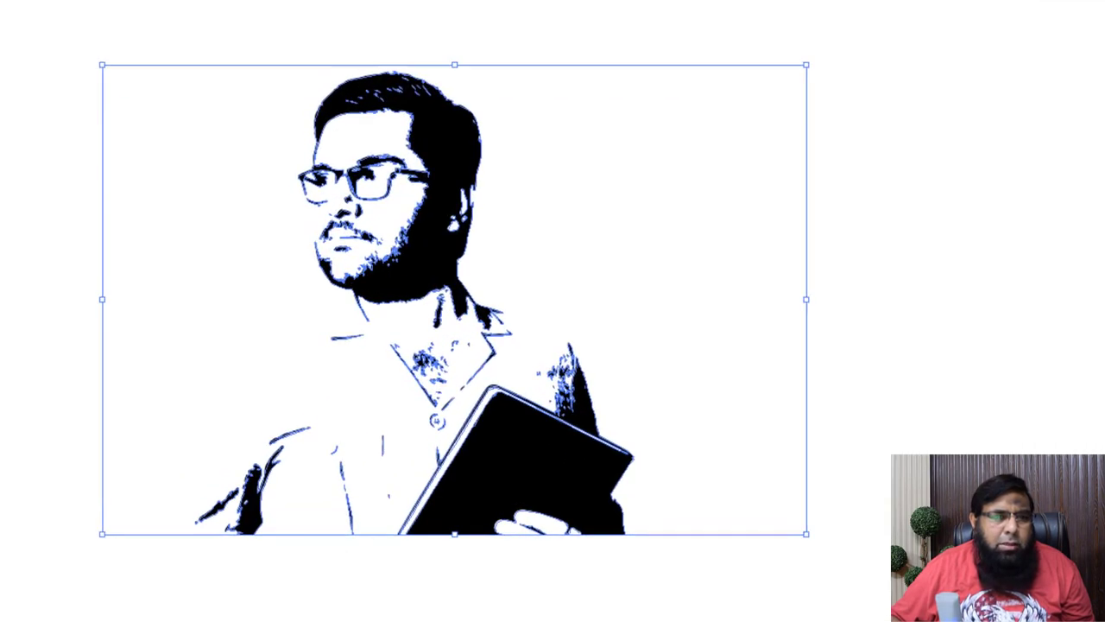
- Ungroup the expanded traced artwork into separate shapes
right_click(340, 214)
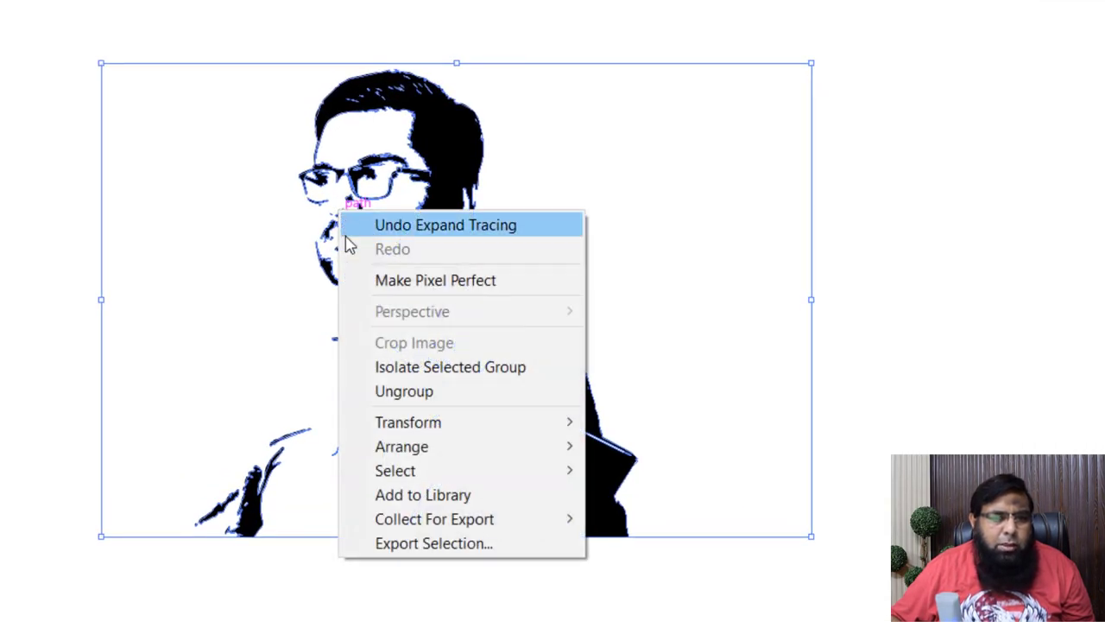
click(393, 391)
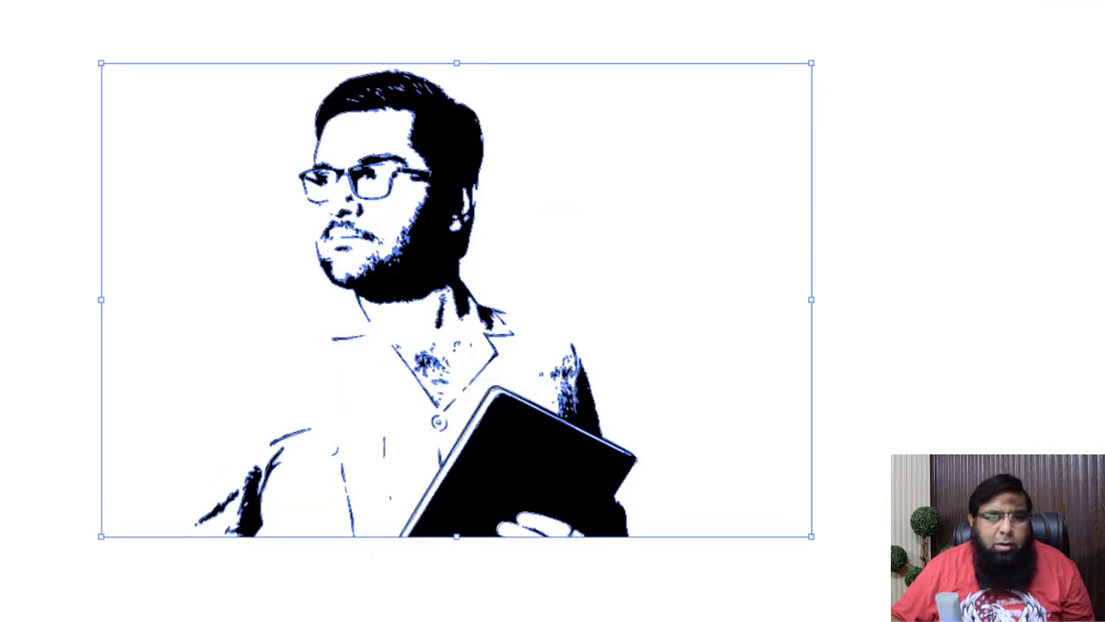
click(695, 596)
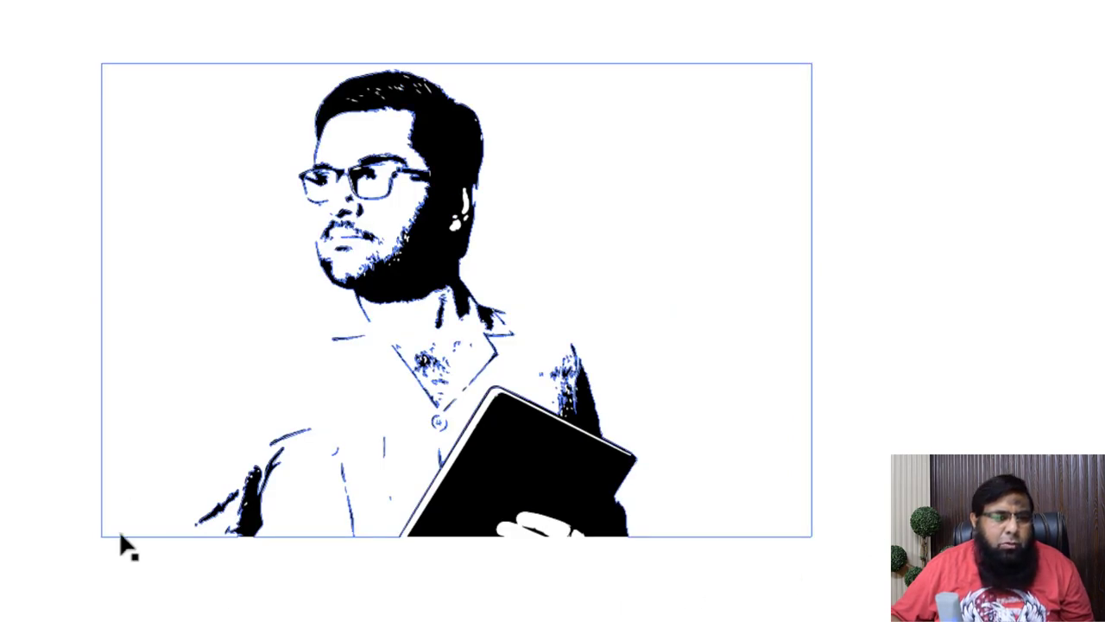
- Delete the stray marks around the lower left and beside the collar
mouse_move(333, 610)
mouse_down()
mouse_move(202, 518)
mouse_move(190, 400)
mouse_up()
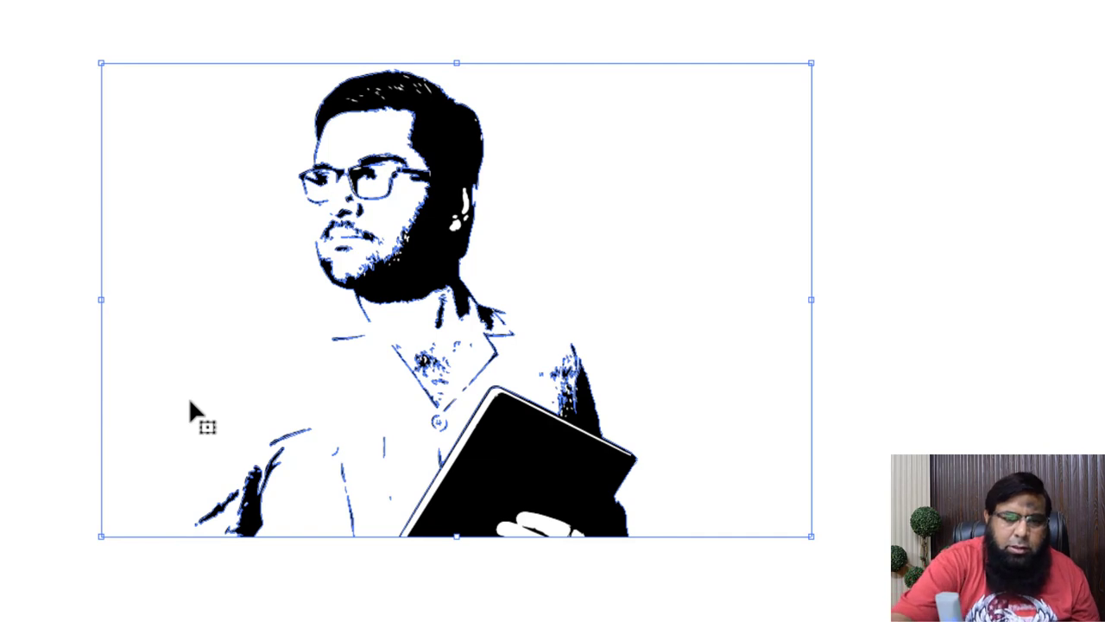
click(188, 396)
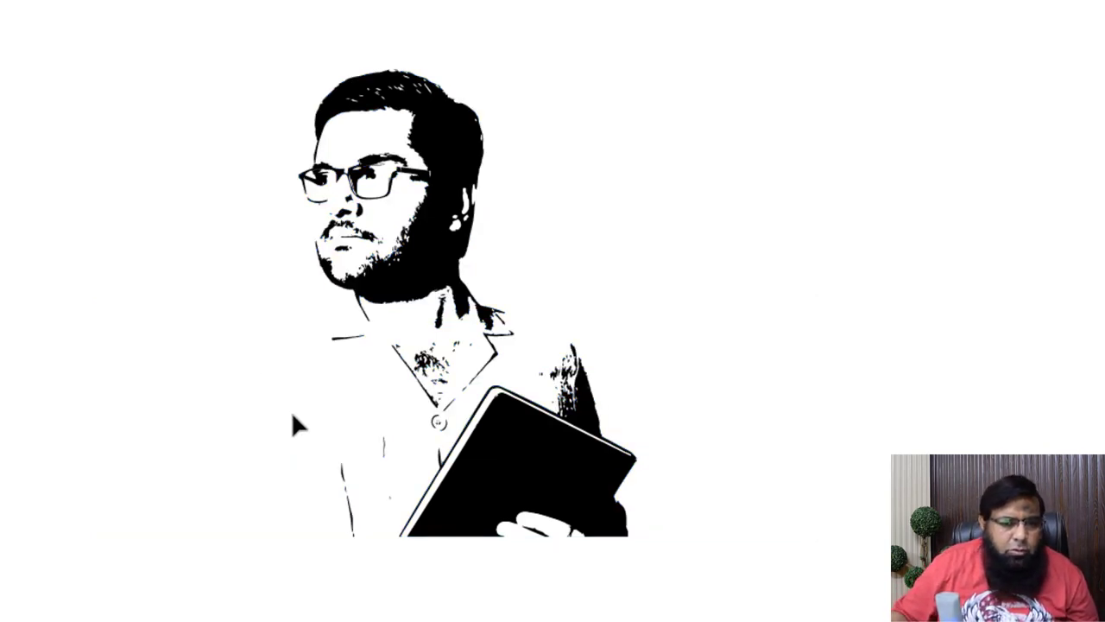
drag(292, 413, 365, 594)
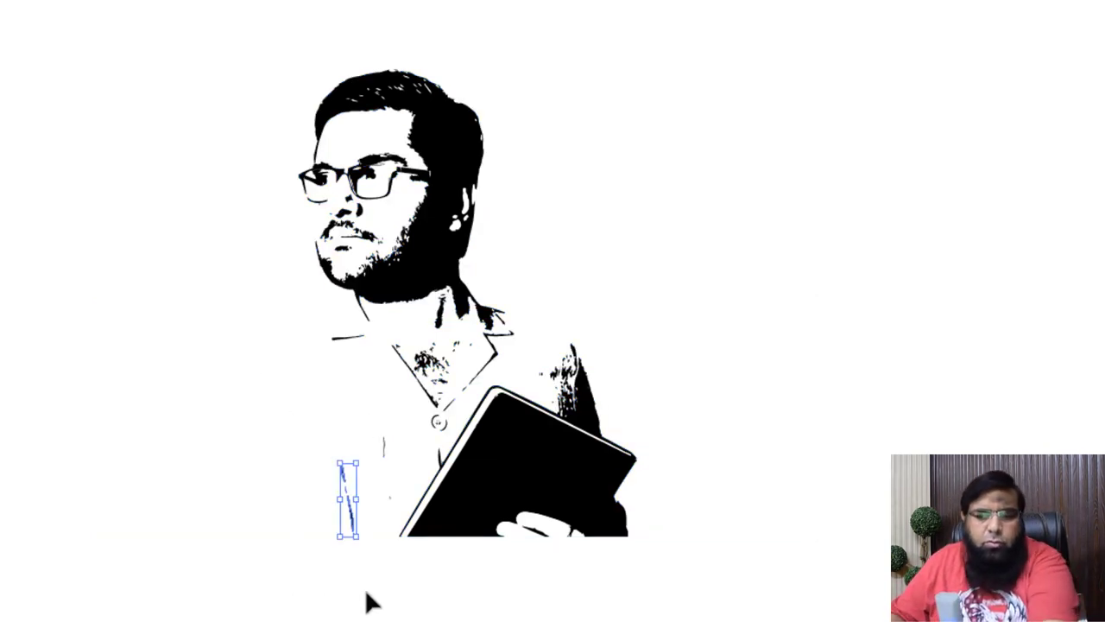
click(391, 477)
key(Delete)
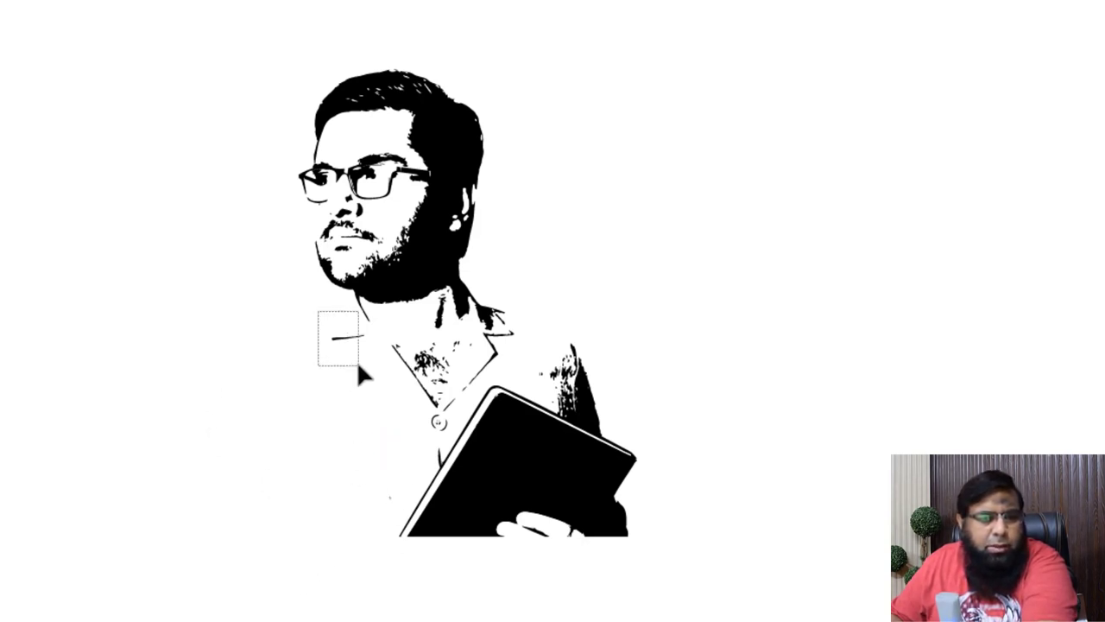
drag(343, 363, 364, 361)
key(Delete)
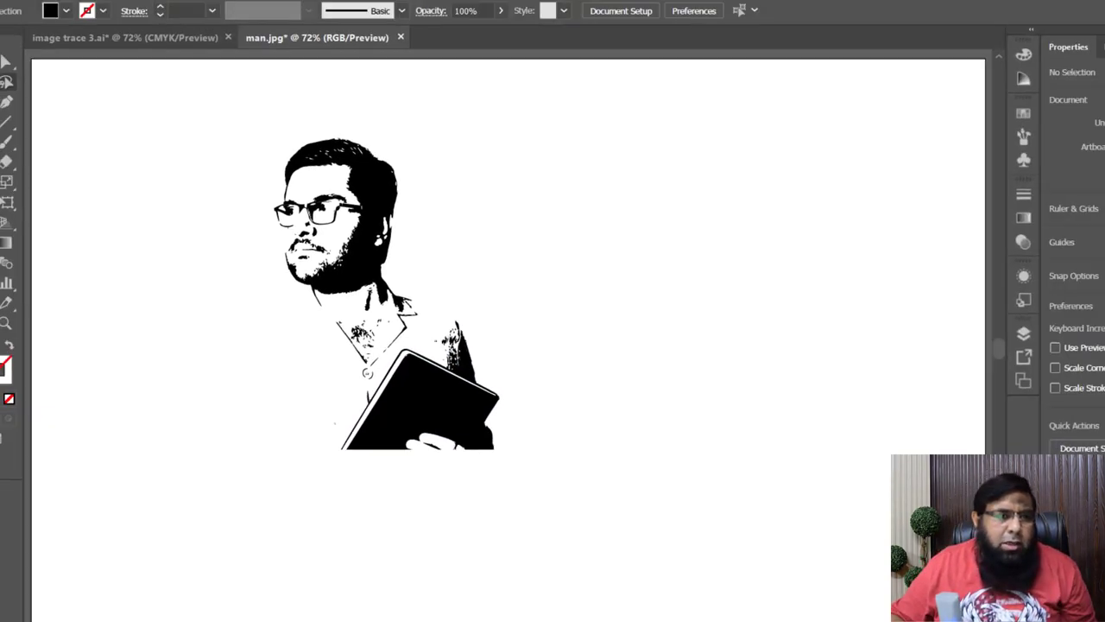
- Group all remaining shapes and scale the portrait up to about 120.4 × 166.3 mm
mouse_move(184, 126)
mouse_down()
mouse_move(440, 338)
mouse_move(576, 505)
mouse_up()
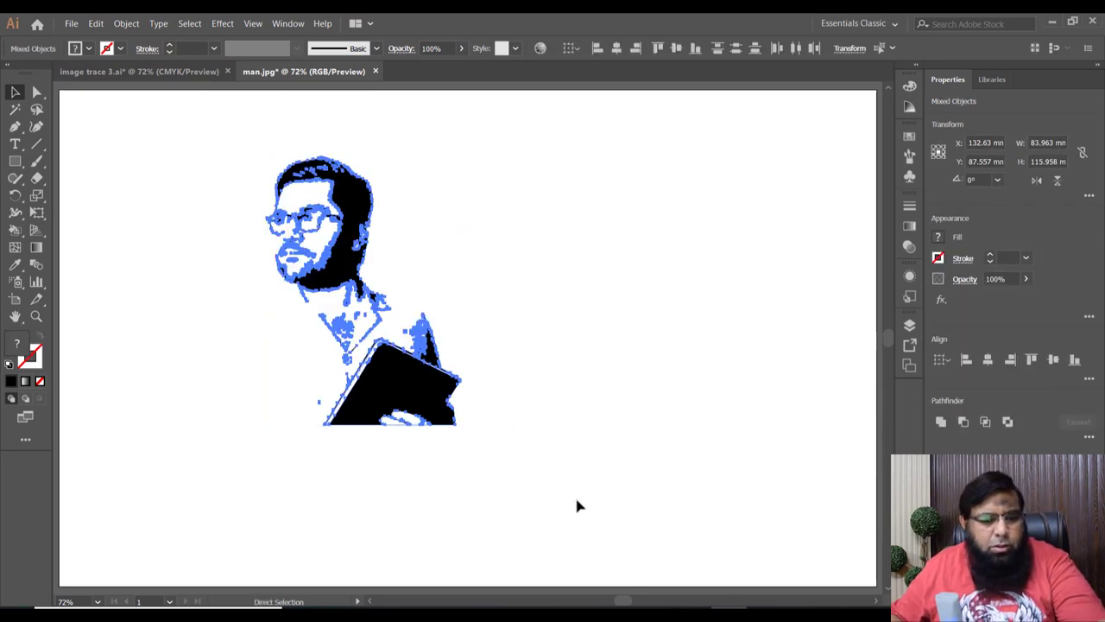
key(ctrl+g)
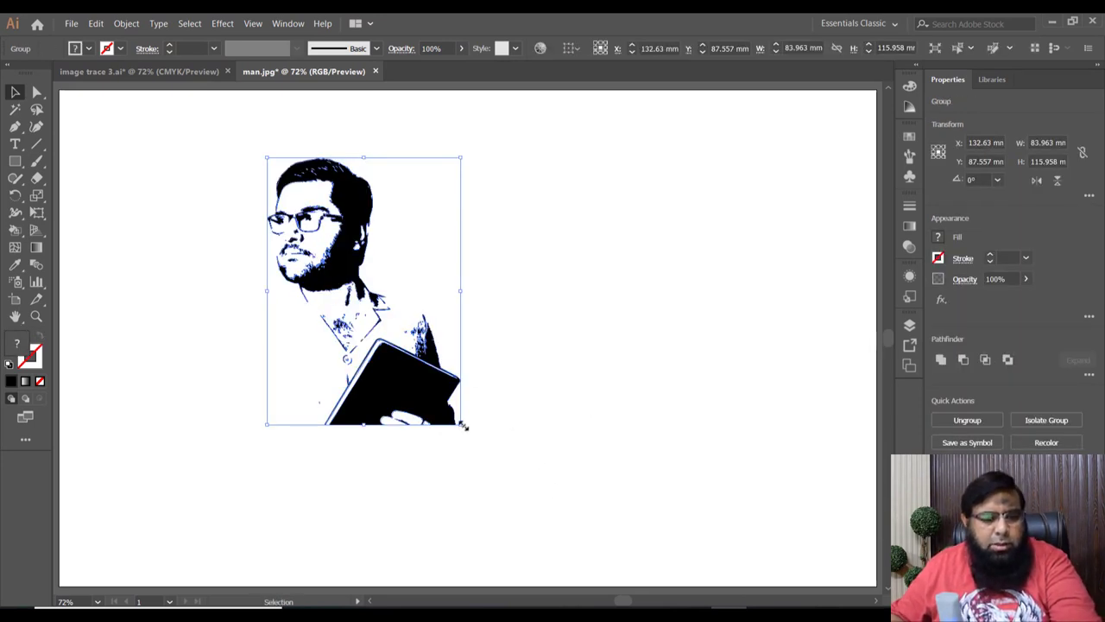
drag(461, 424, 565, 538)
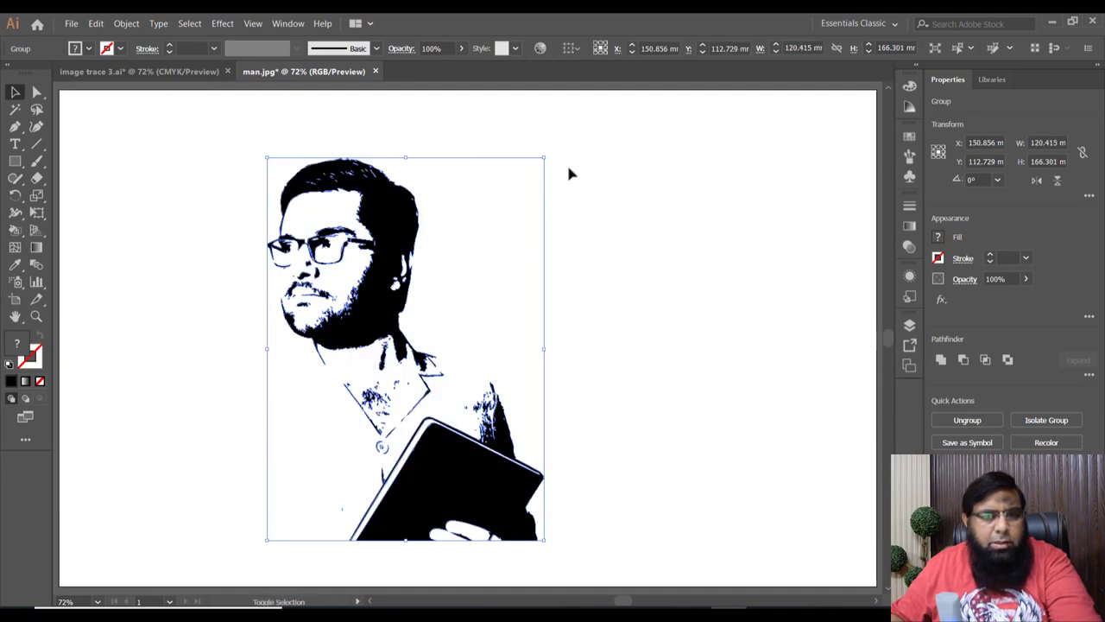
drag(546, 156, 629, 113)
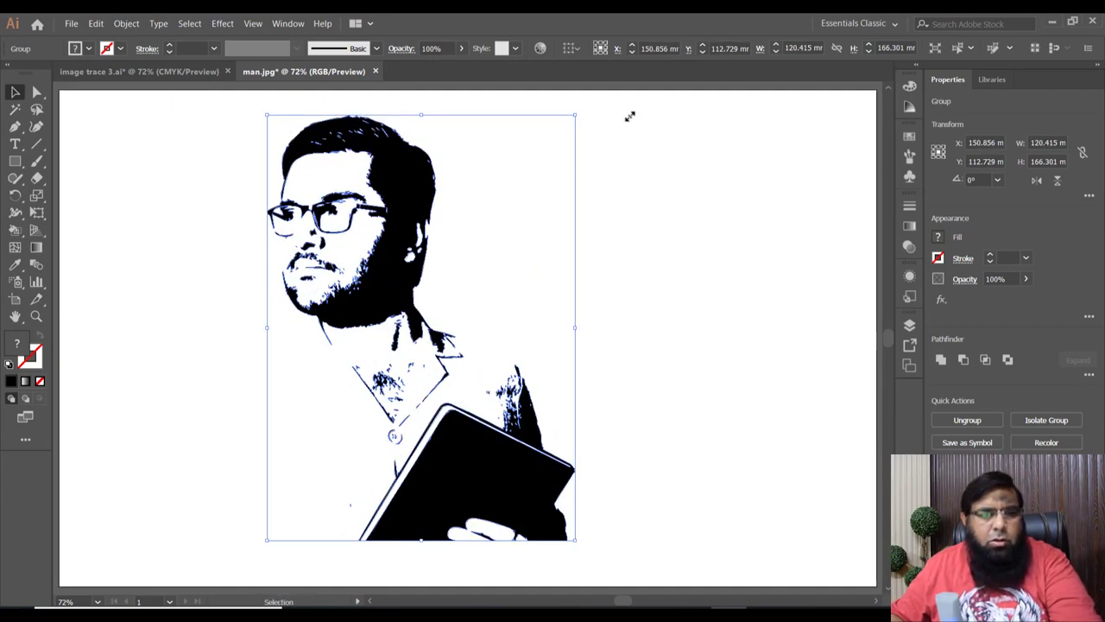
click(617, 309)
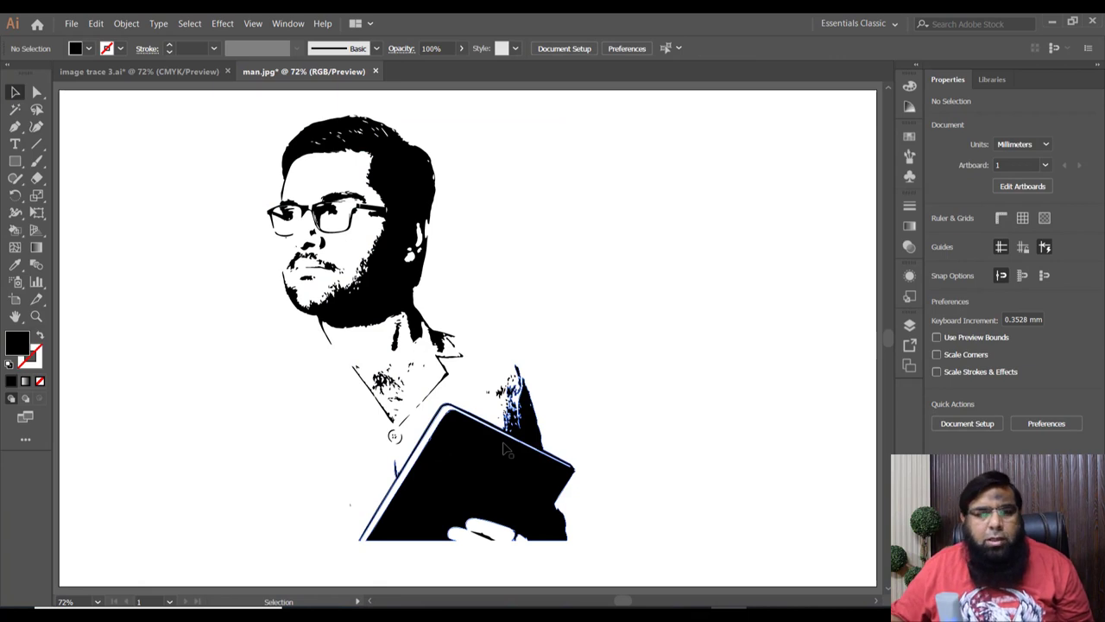
- Give the portrait group a dark red 6B0303 fill using the Color Picker
click(479, 490)
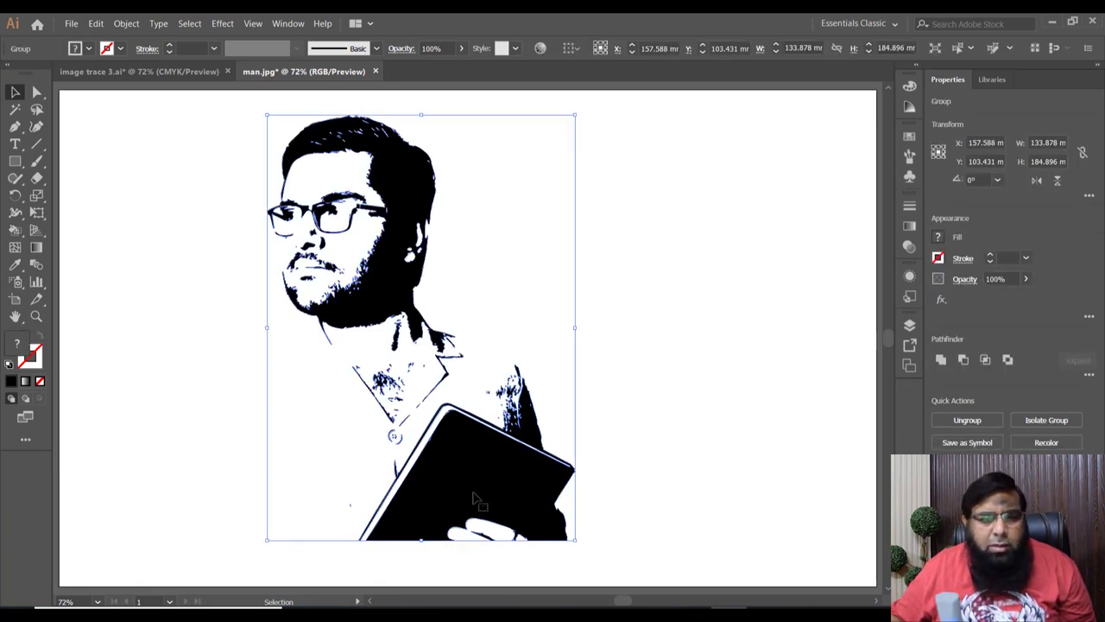
click(909, 138)
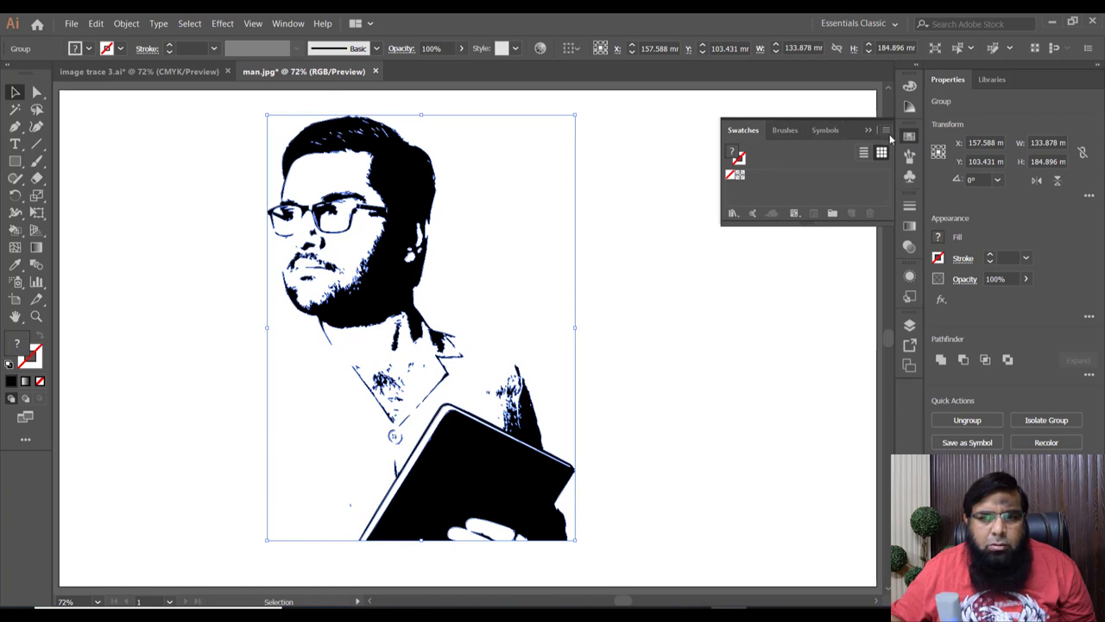
double_click(10, 347)
drag(557, 188, 868, 142)
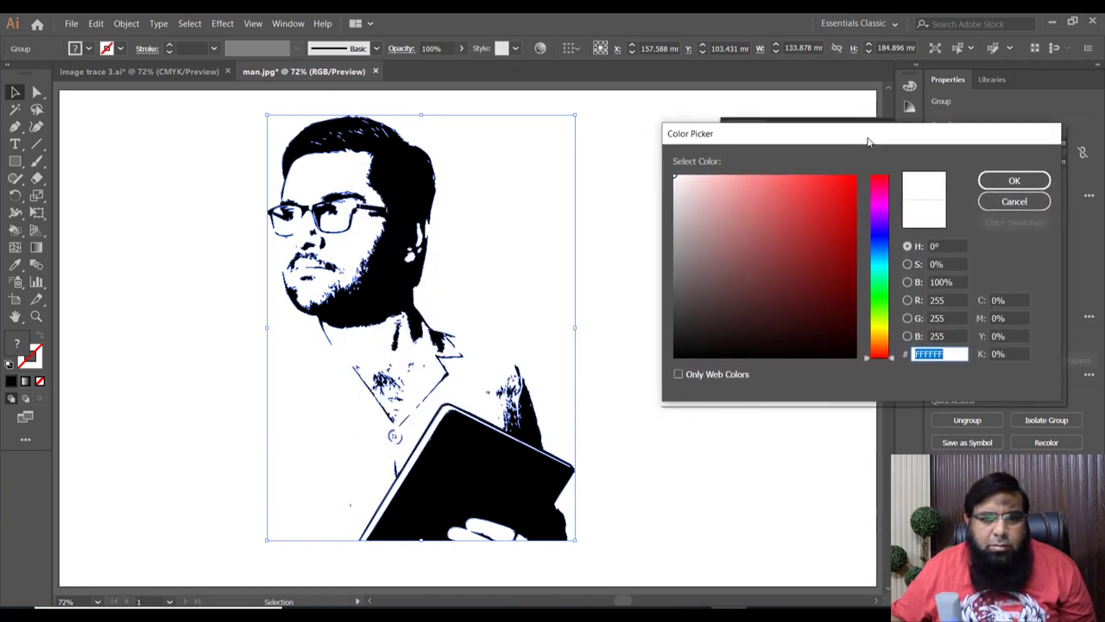
click(850, 280)
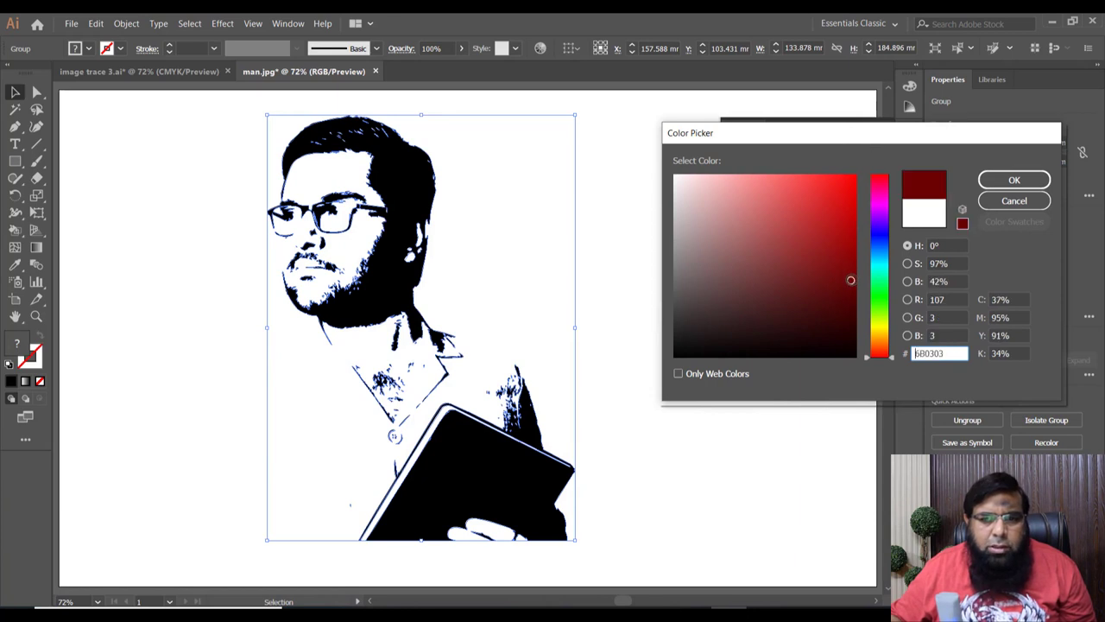
click(985, 179)
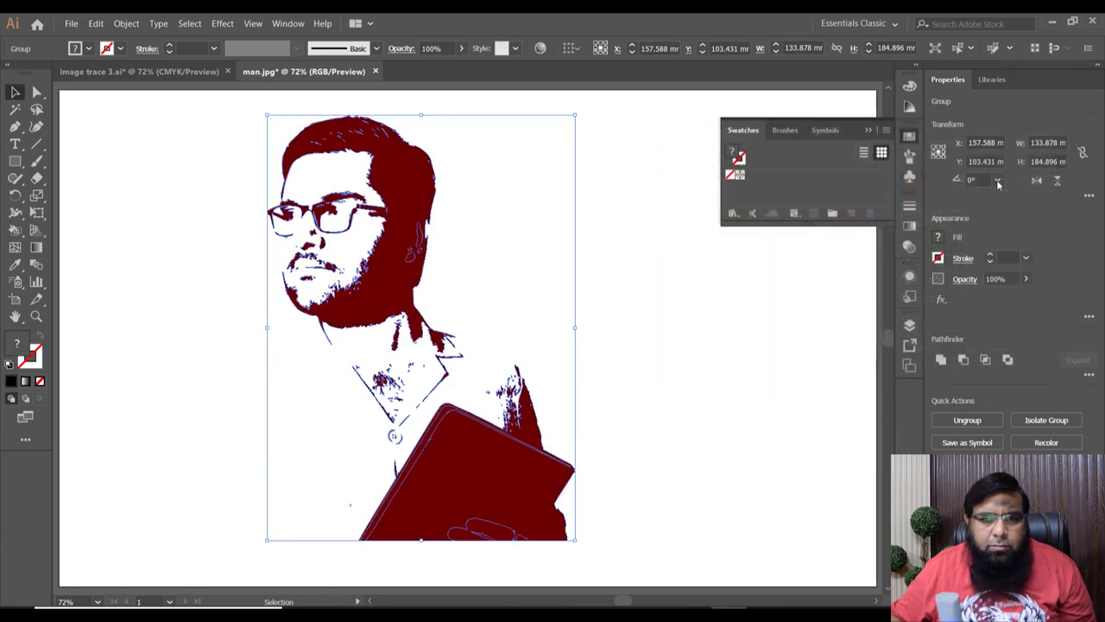
click(691, 384)
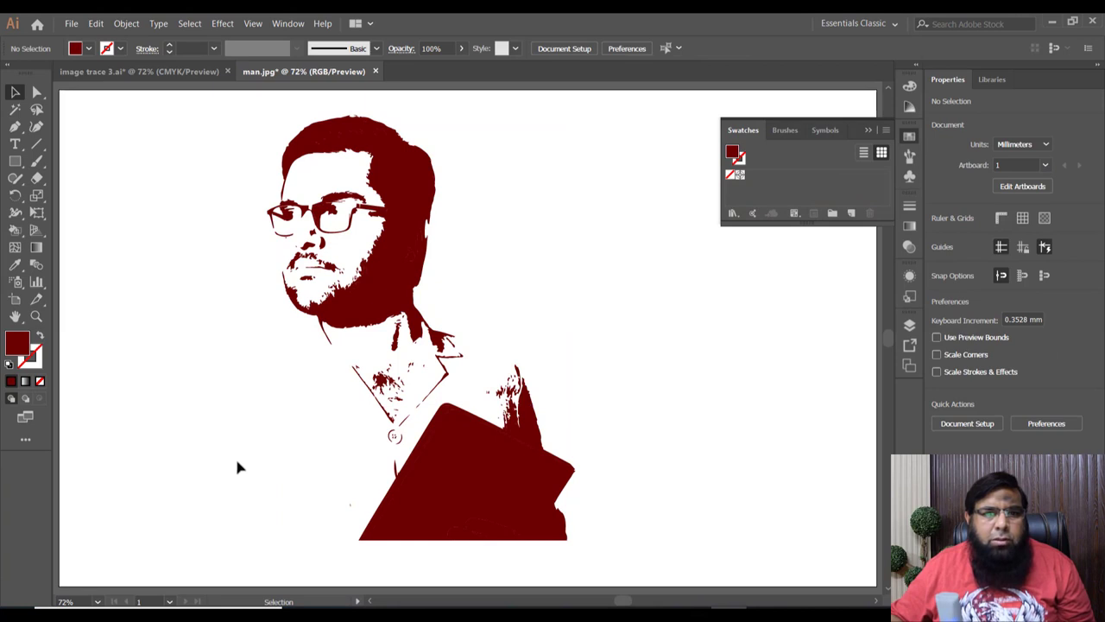